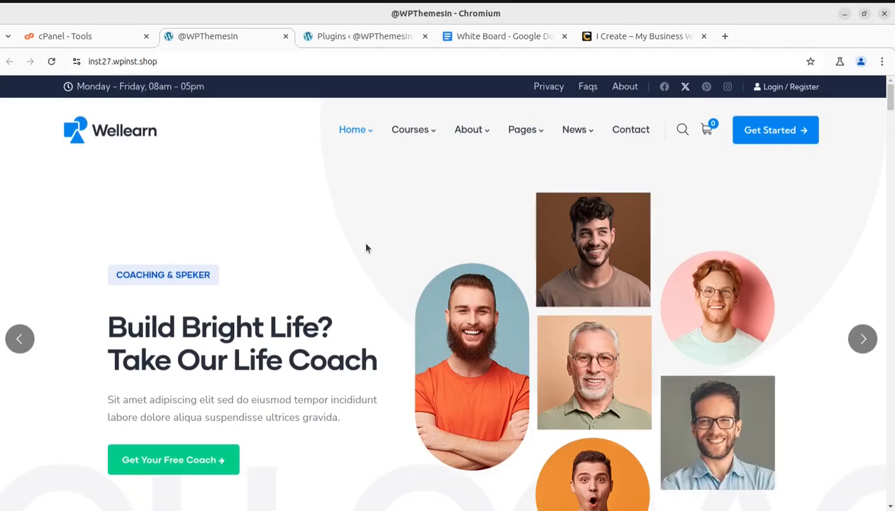
Examine the Wellearn site's homepage from its hero banner down through the success story and degree sections.
scroll(373, 262, down, 2)
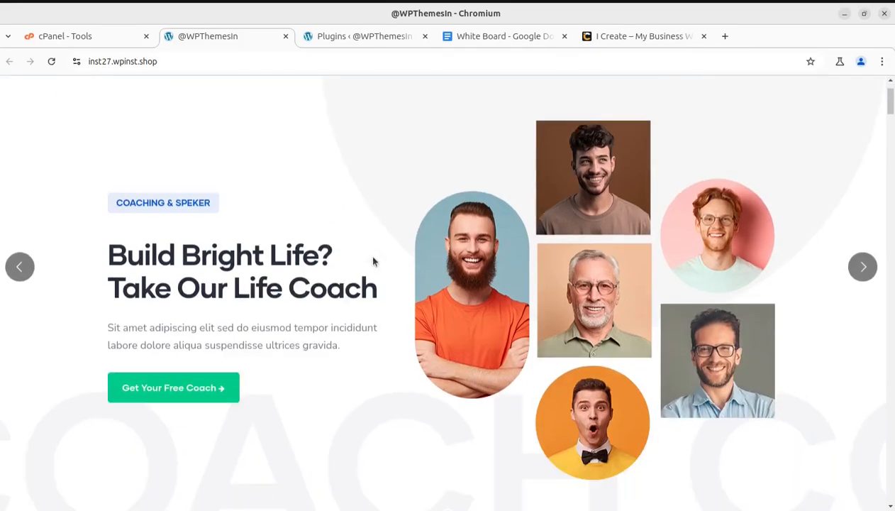
scroll(373, 261, down, 7)
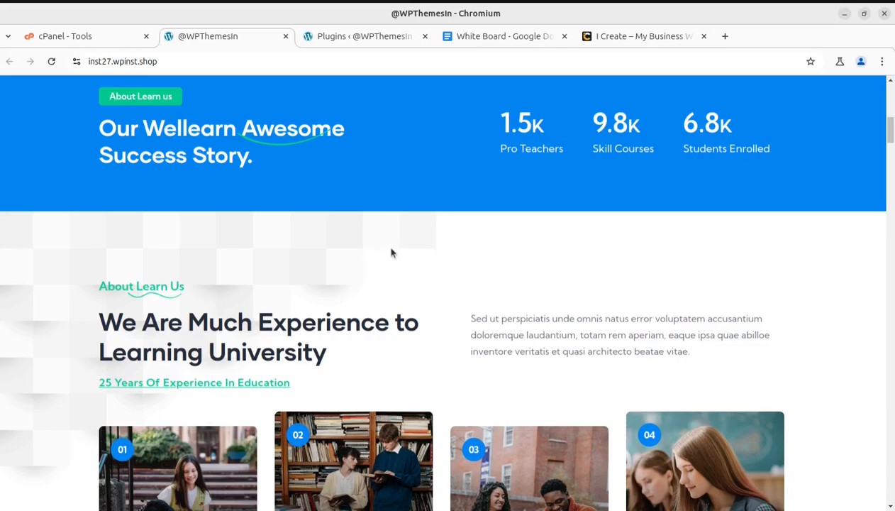
scroll(391, 254, down, 3)
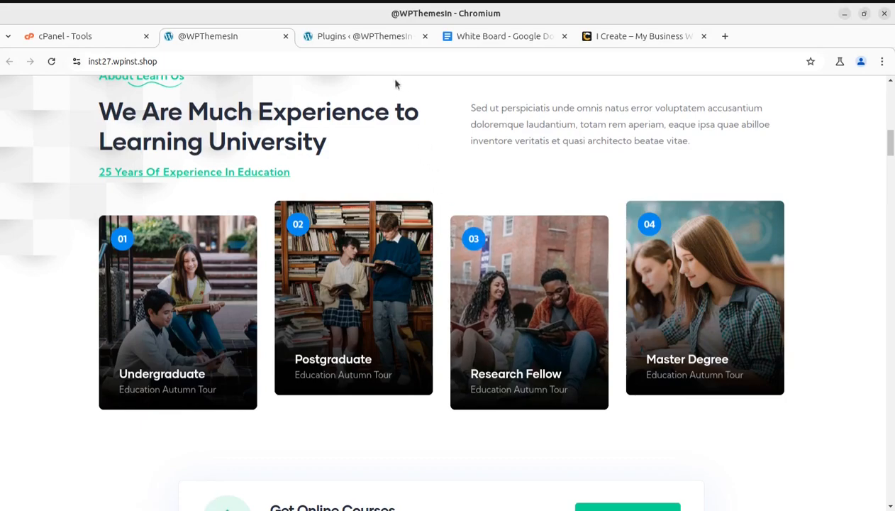
click(369, 36)
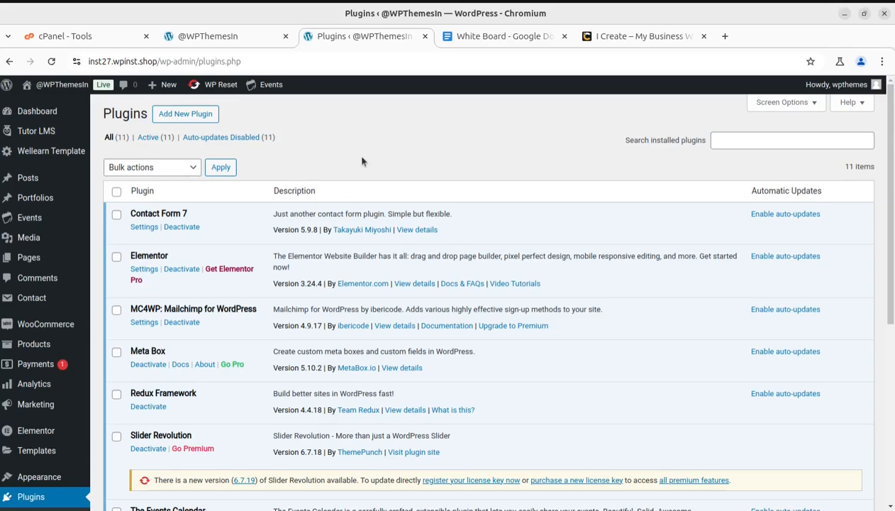
click(213, 35)
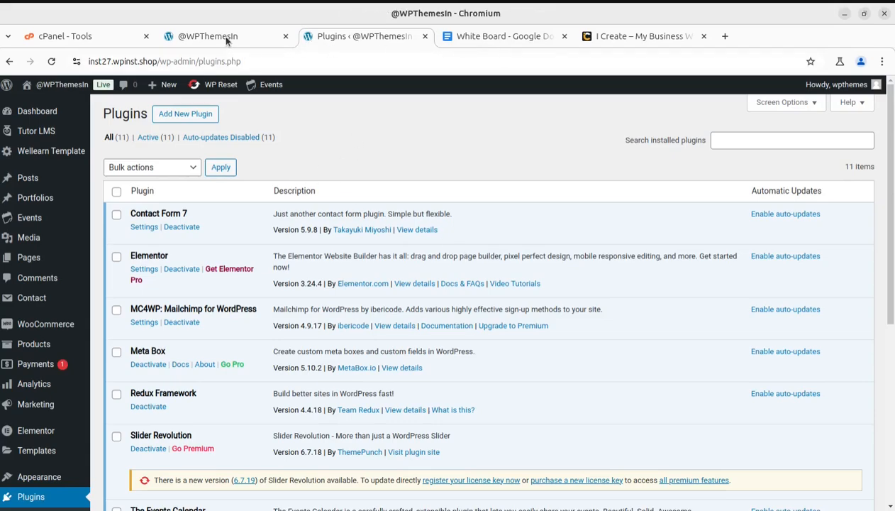
scroll(363, 300, up, 5)
scroll(363, 299, up, 5)
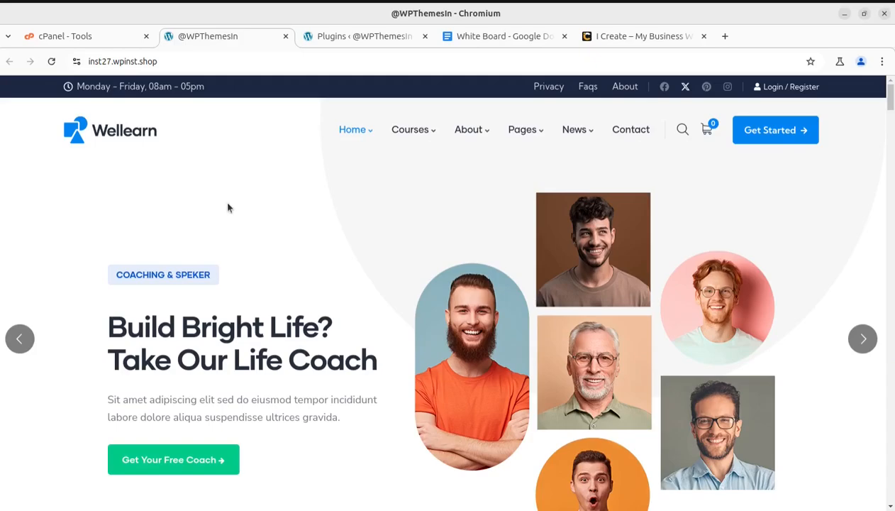
scroll(449, 254, down, 5)
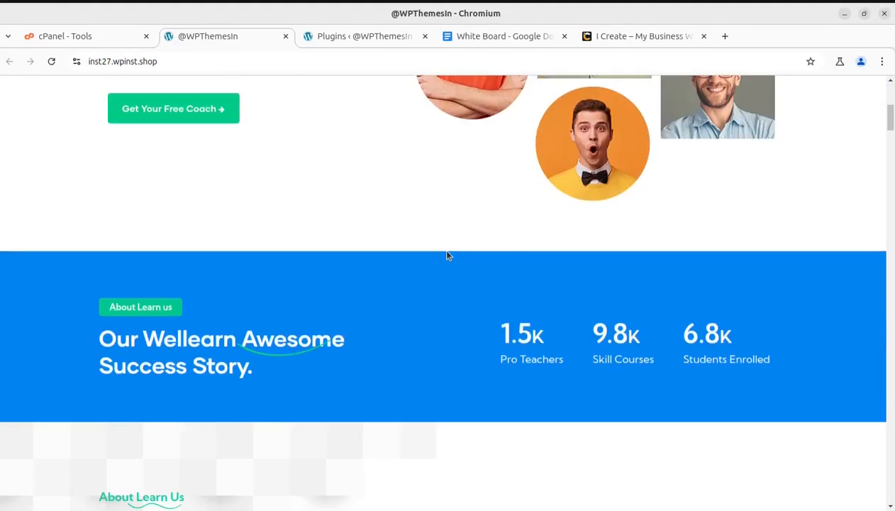
scroll(446, 255, down, 6)
scroll(447, 255, up, 11)
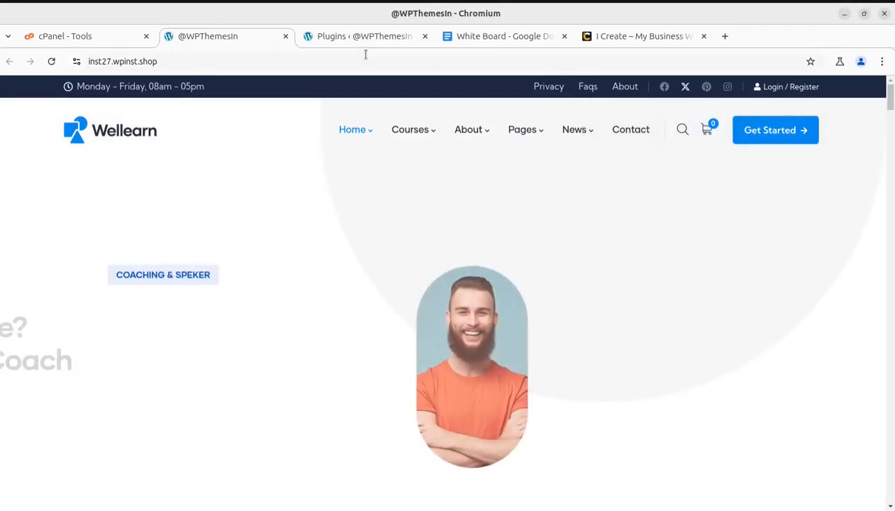
Switch to the WordPress admin and examine the list of installed plugins.
click(343, 36)
scroll(222, 244, down, 5)
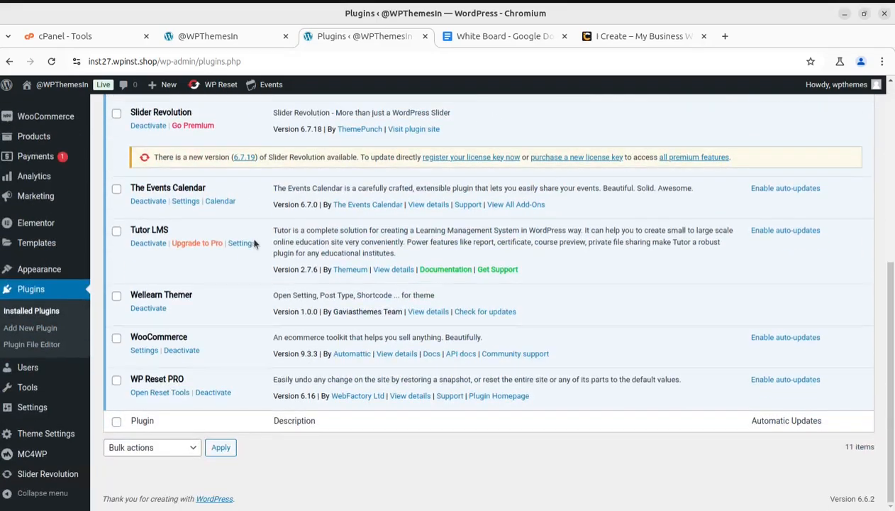
scroll(248, 242, up, 2)
scroll(254, 244, up, 3)
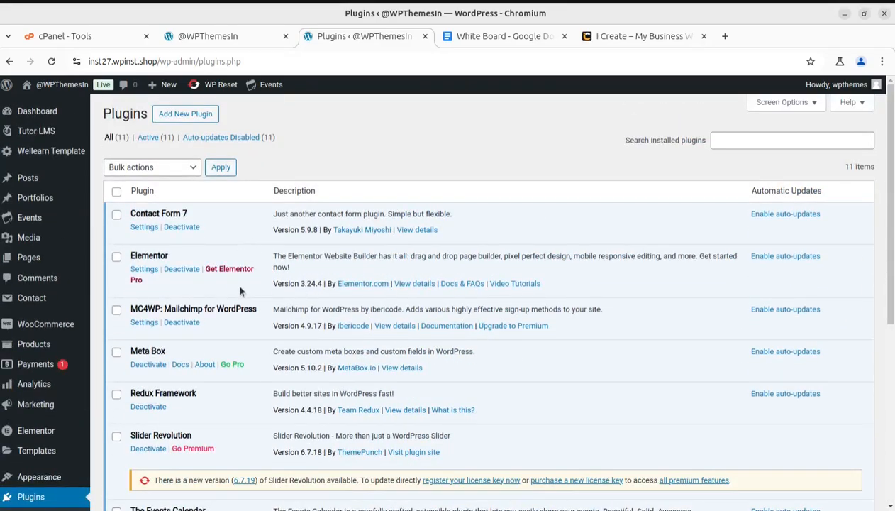
scroll(234, 272, down, 3)
scroll(232, 268, up, 3)
scroll(186, 320, down, 1)
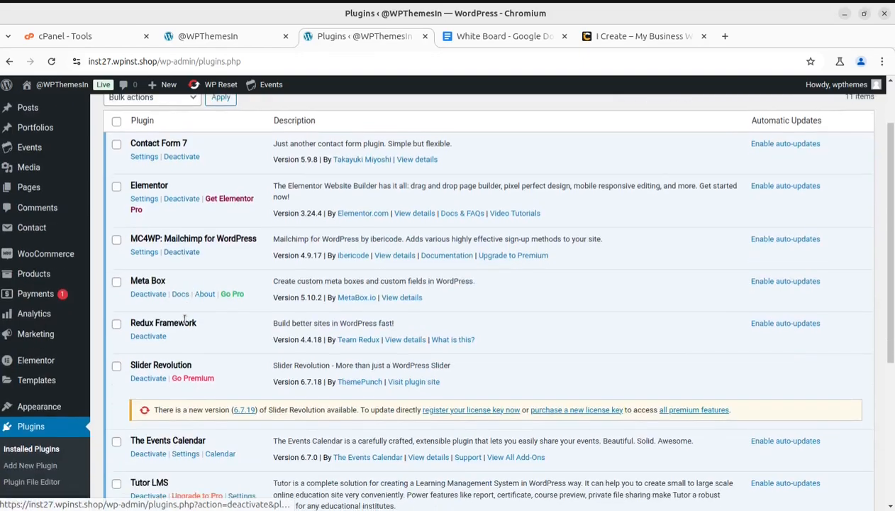
scroll(215, 327, down, 2)
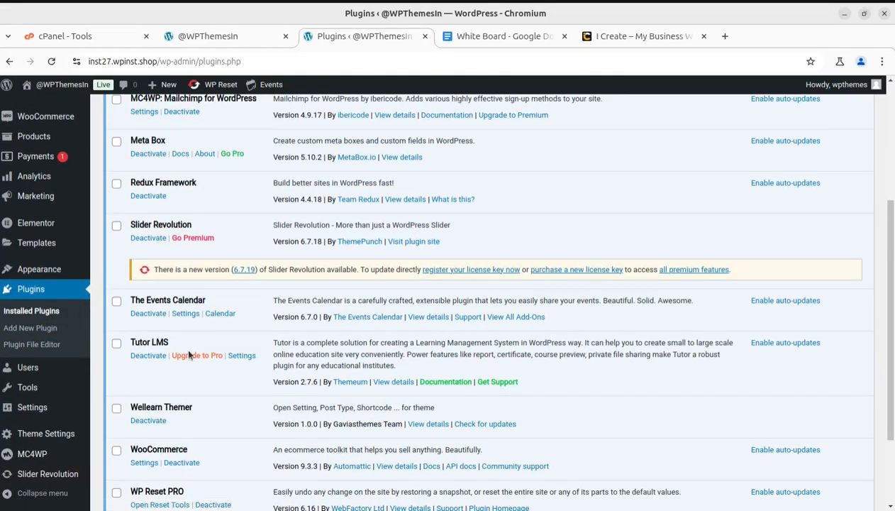
Deactivate the Contact Form 7 plugin and activate it again.
scroll(189, 355, up, 3)
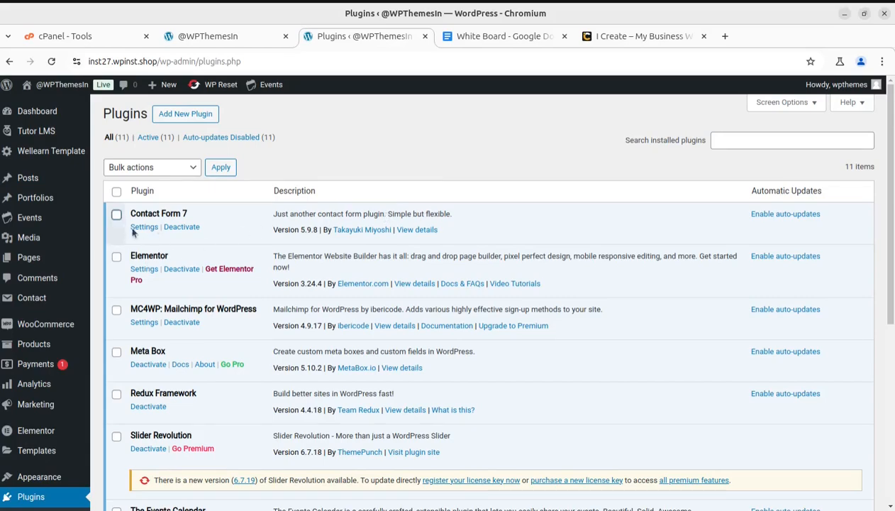
click(181, 227)
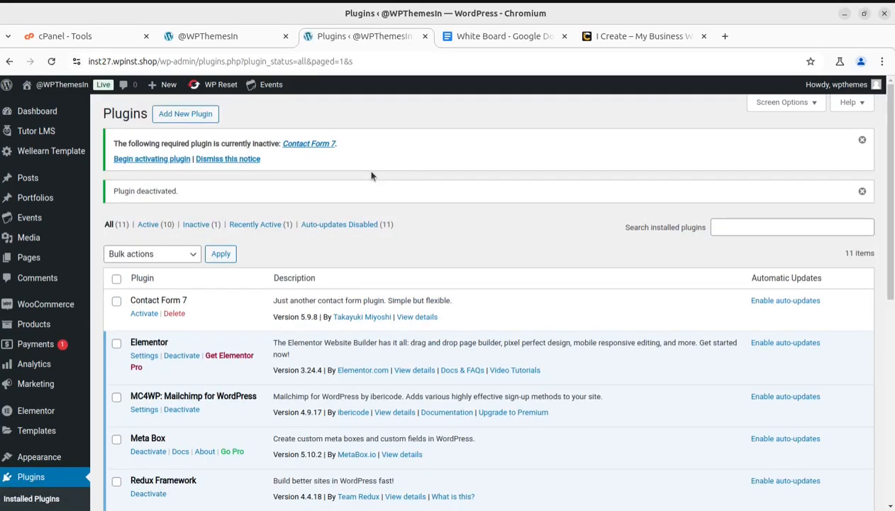
scroll(483, 201, down, 2)
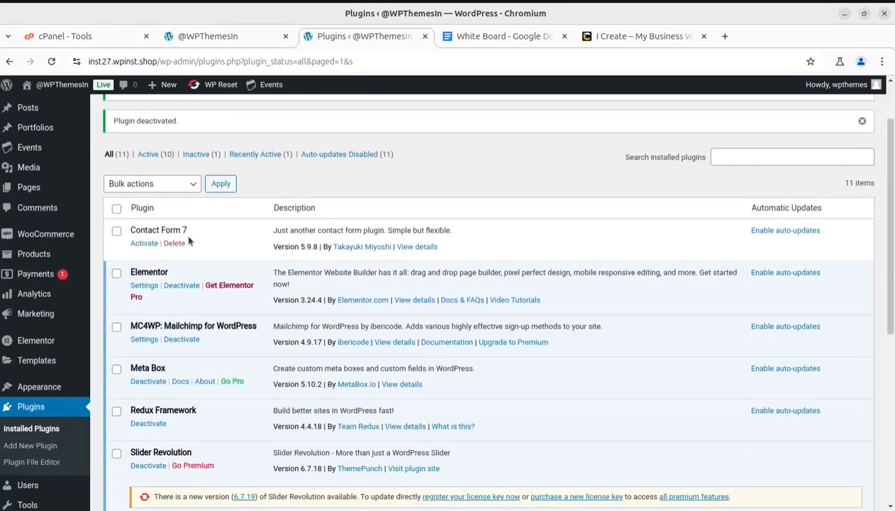
click(139, 244)
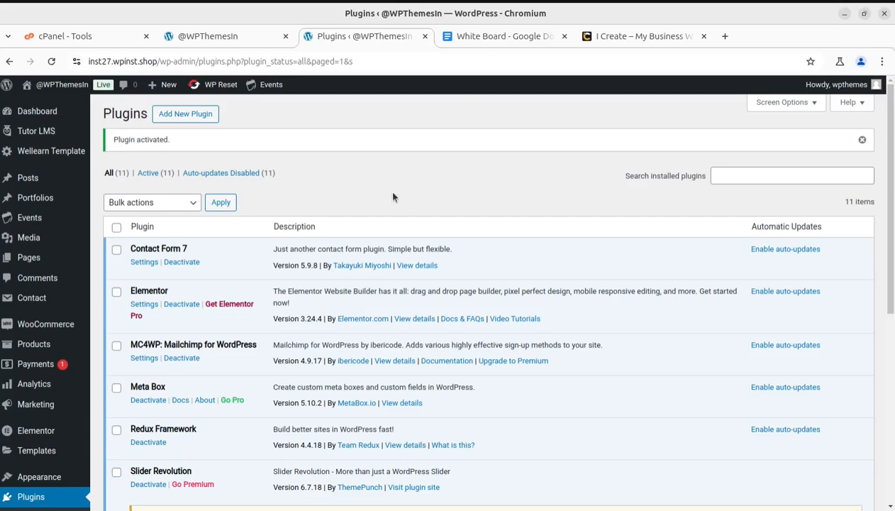
Review the rest of the installed plugins down to WP Reset PRO.
scroll(393, 192, down, 6)
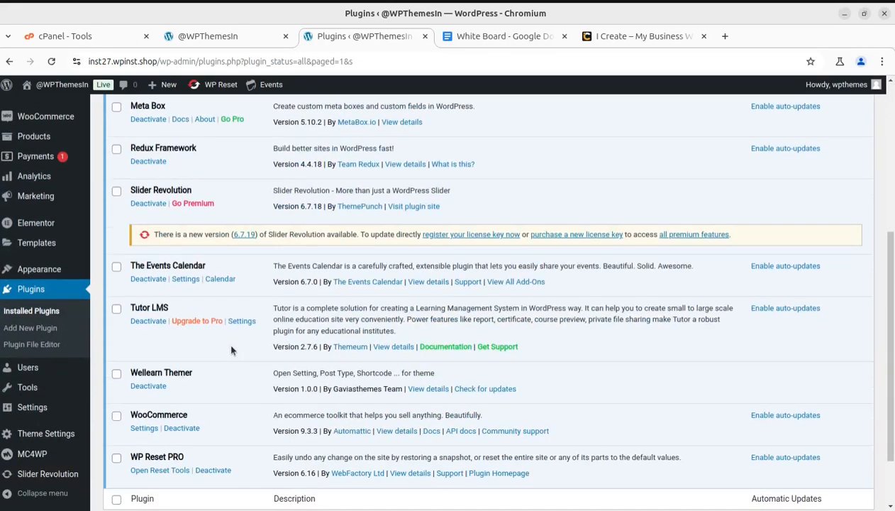
scroll(230, 350, down, 2)
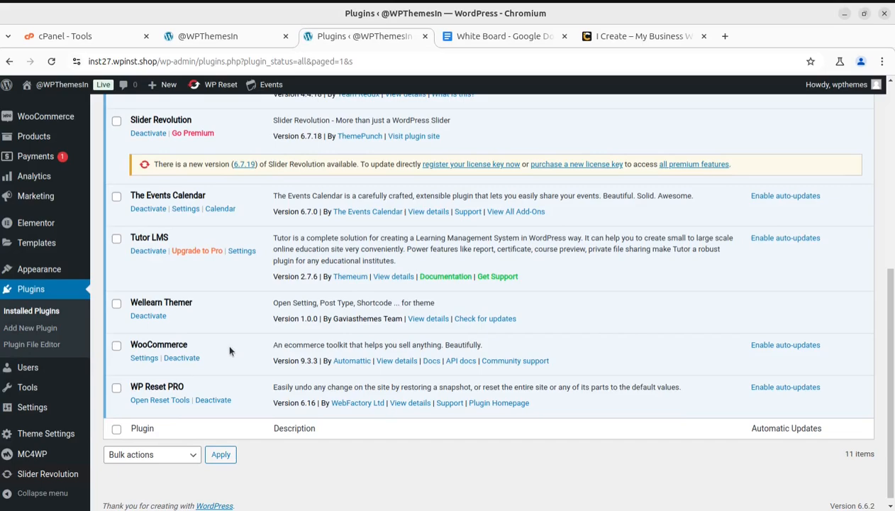
scroll(231, 350, up, 7)
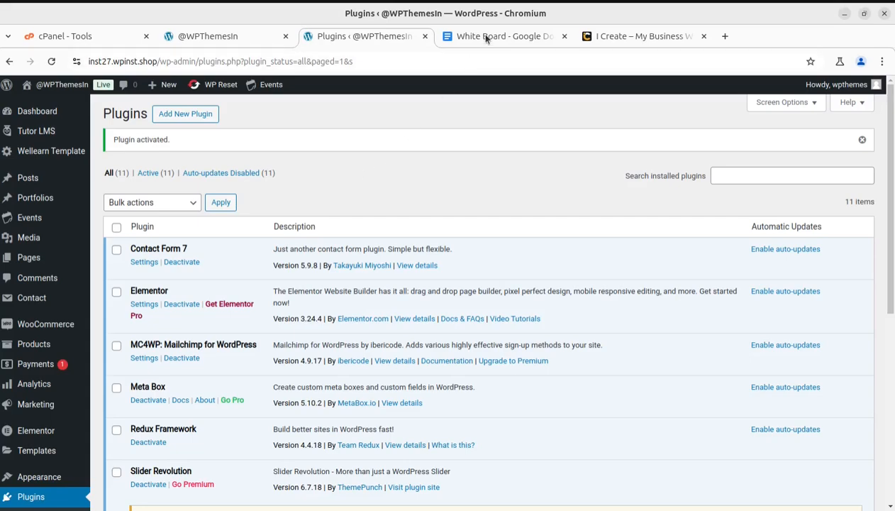
Switch to the i-Create website, view its support chat and close it.
click(608, 36)
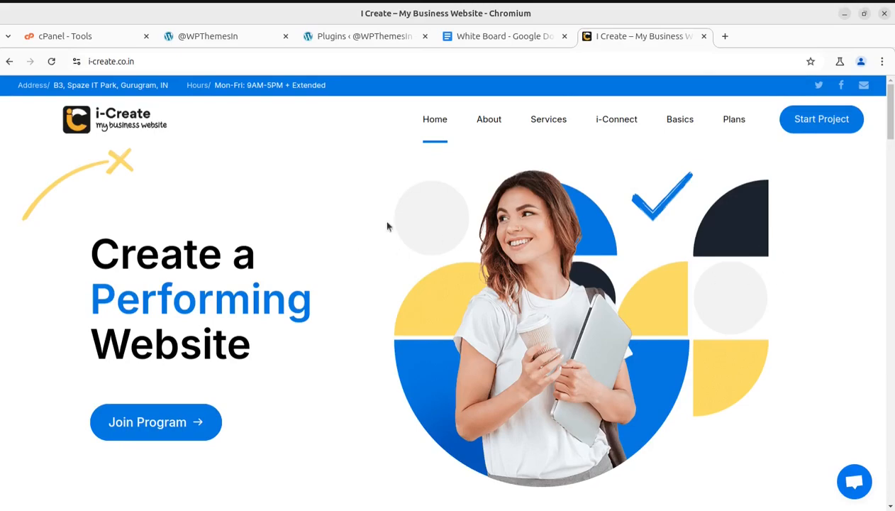
click(841, 474)
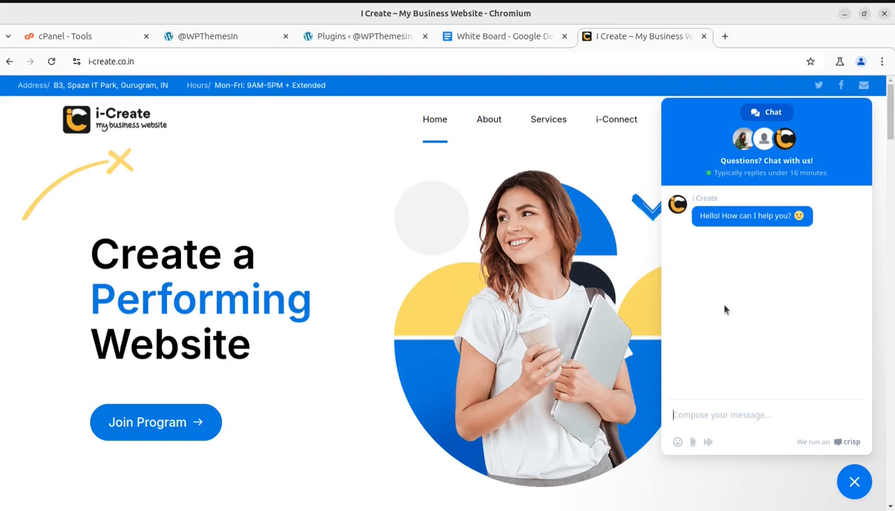
click(857, 481)
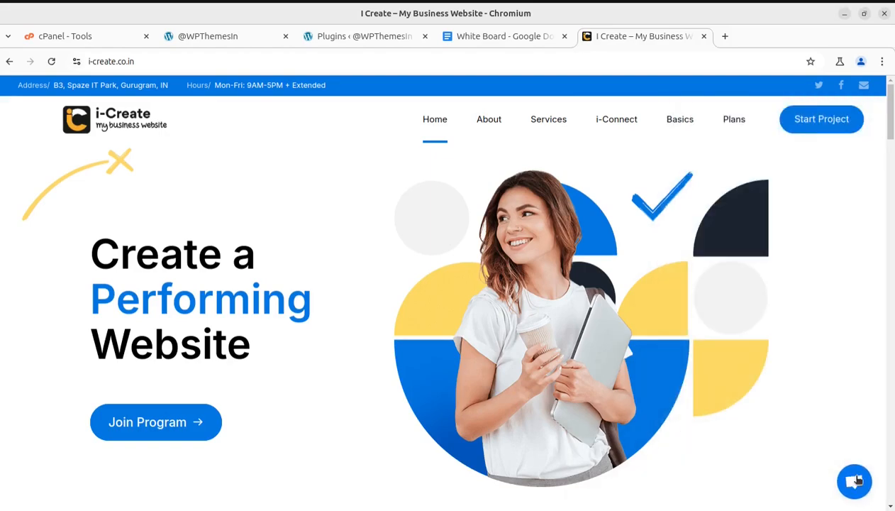
Switch to the White Board document and read the plugin activation question and the heading above it.
click(471, 36)
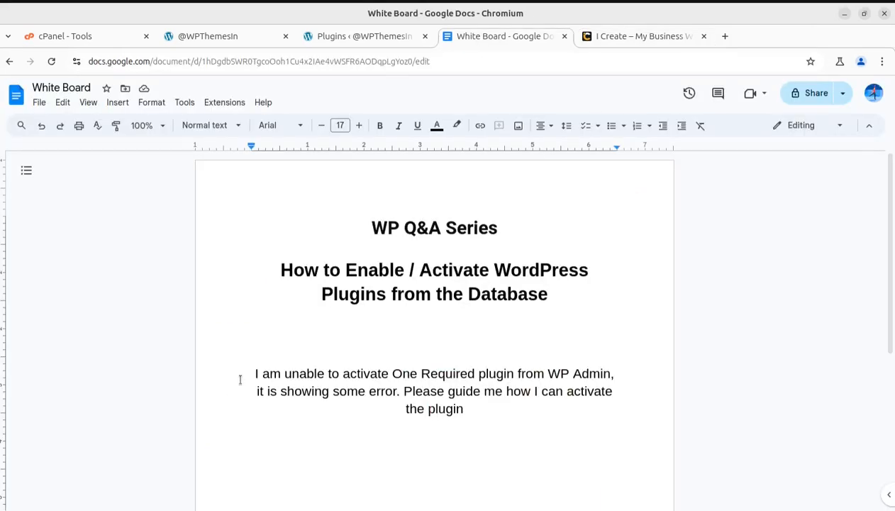
drag(253, 373, 391, 376)
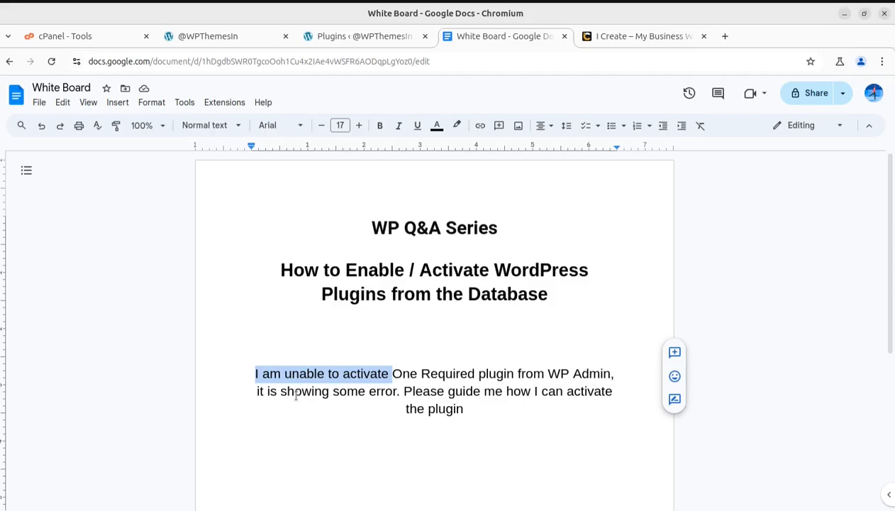
drag(403, 390, 610, 401)
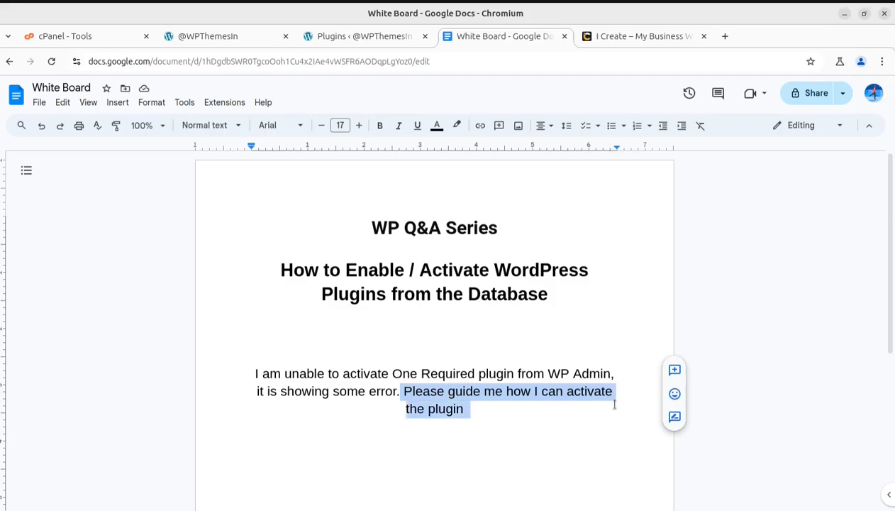
click(492, 413)
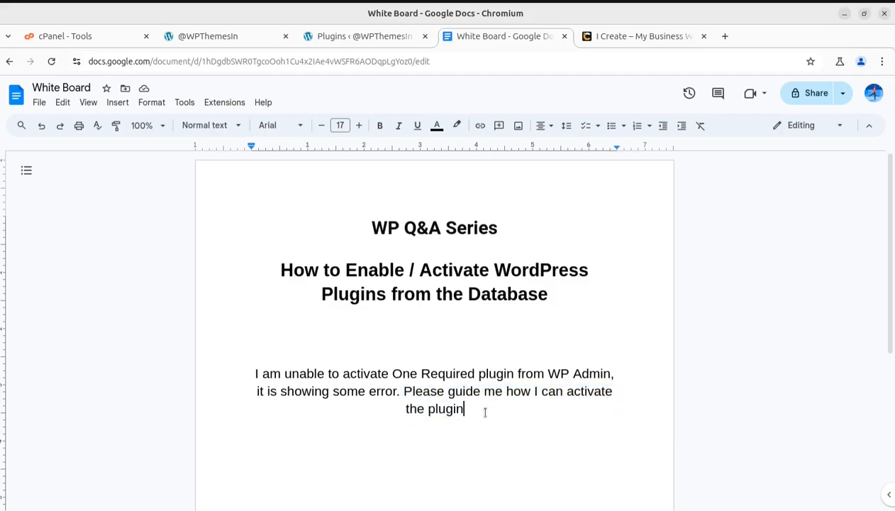
drag(276, 268, 576, 291)
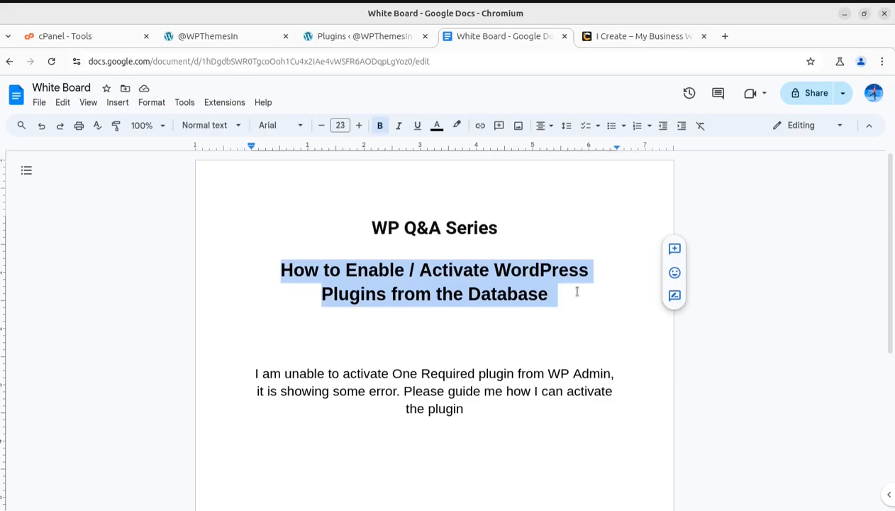
click(334, 312)
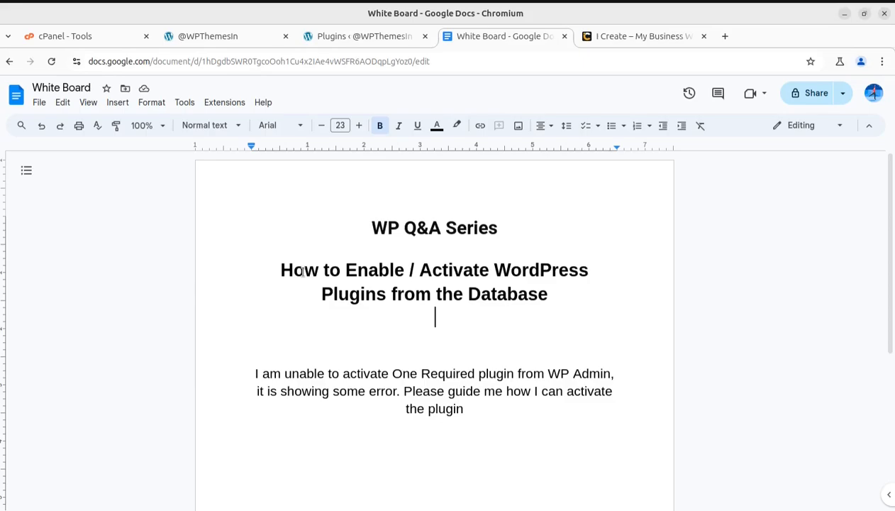
click(603, 43)
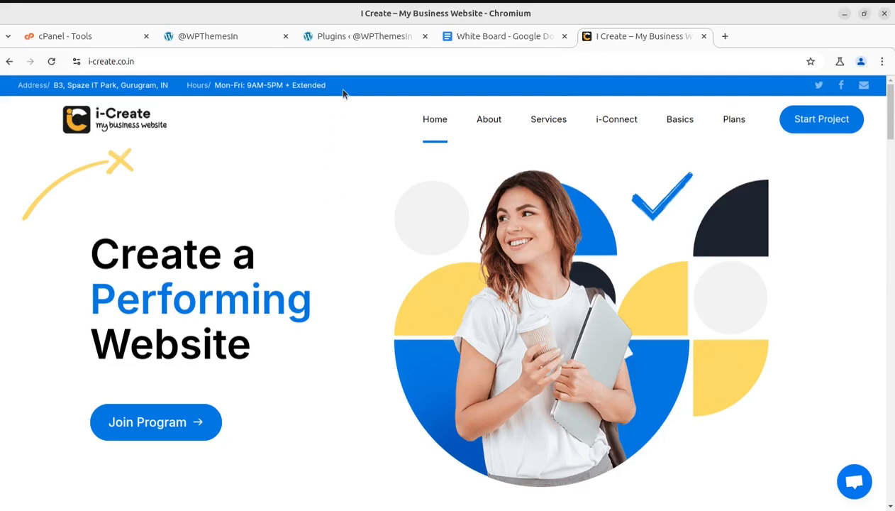
click(238, 39)
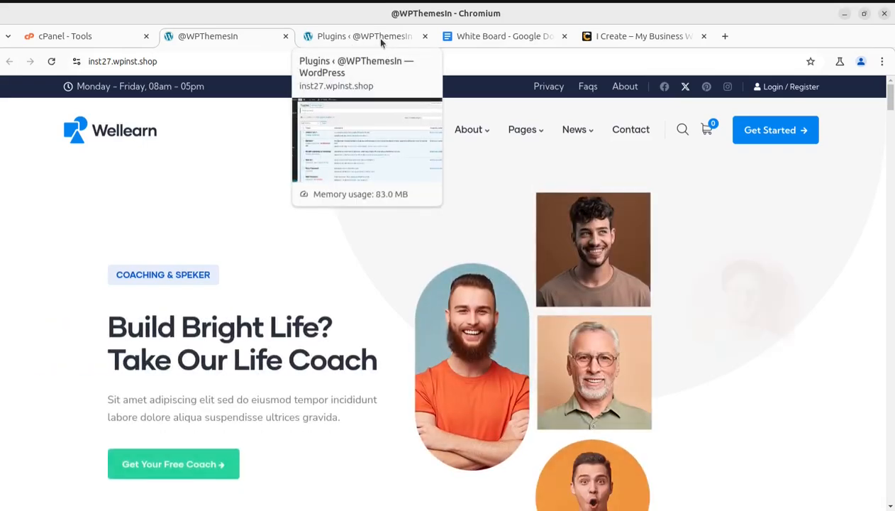
click(333, 39)
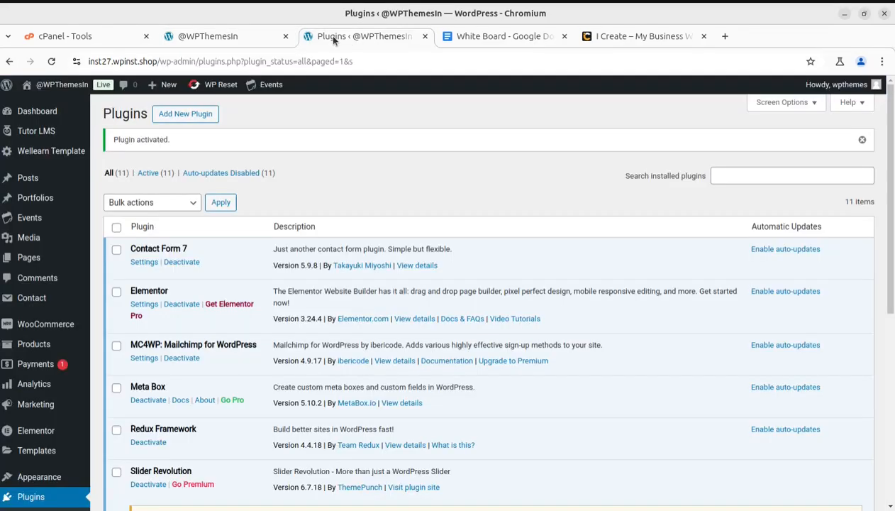
click(445, 37)
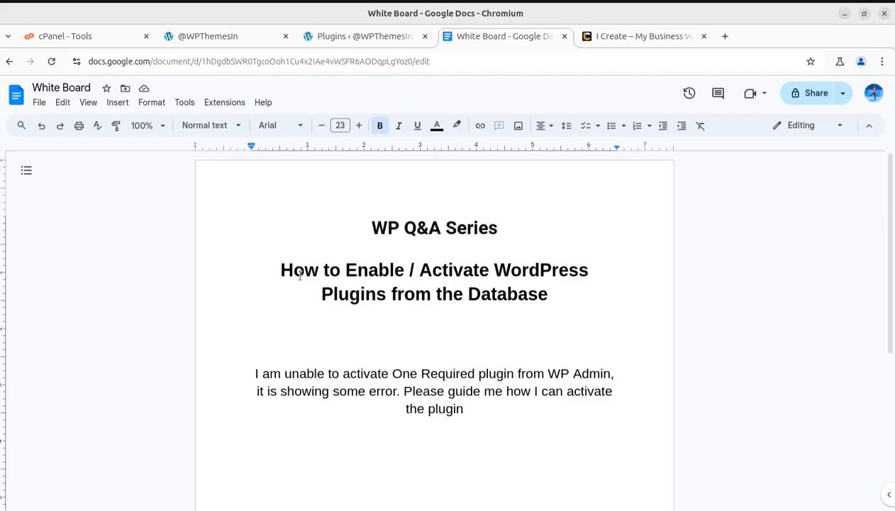
key(ctrl+Page_Up)
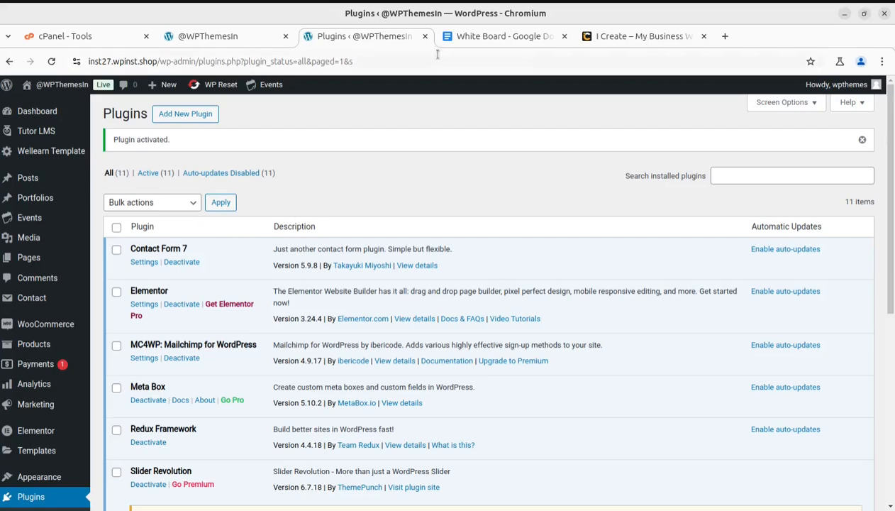
Reorder the browser tabs so the site's homepage follows the Plugins page, and return to the plugins list.
click(220, 38)
drag(216, 35, 334, 44)
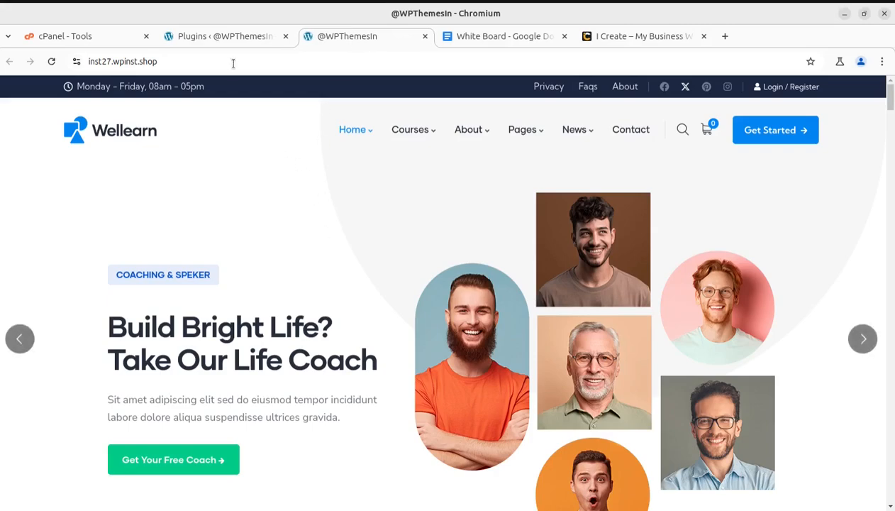
click(221, 36)
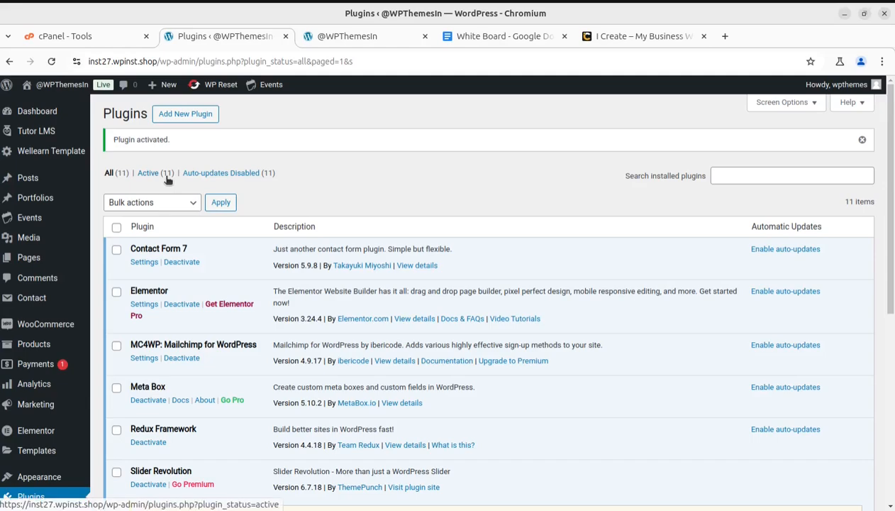
Find Redux Framework among the installed plugins and deactivate it.
scroll(348, 206, down, 2)
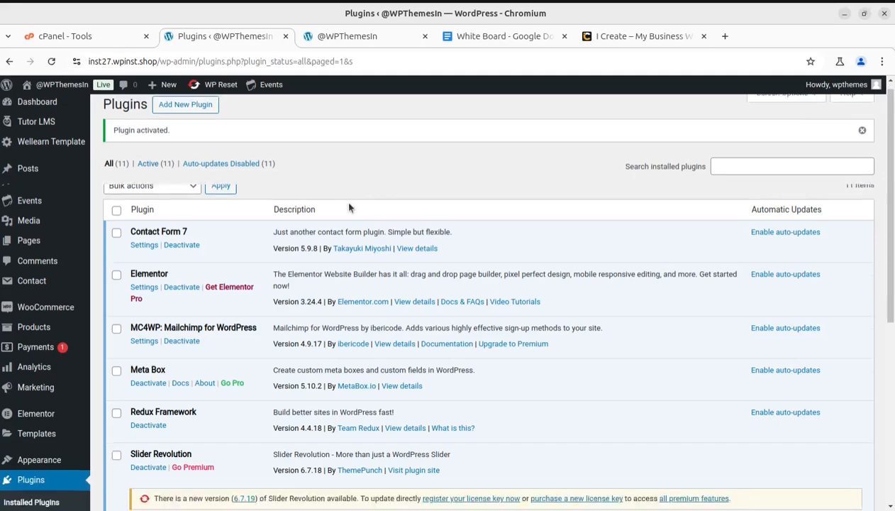
scroll(348, 207, down, 5)
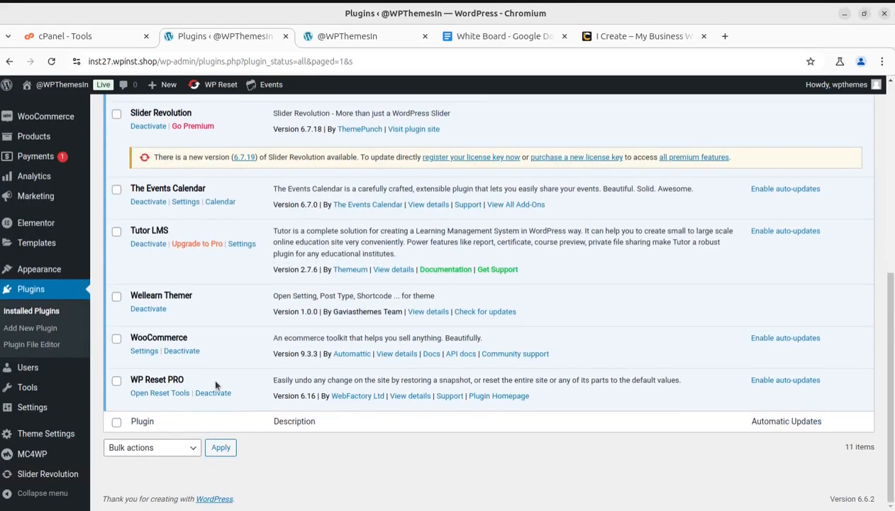
drag(185, 380, 130, 381)
scroll(215, 384, up, 2)
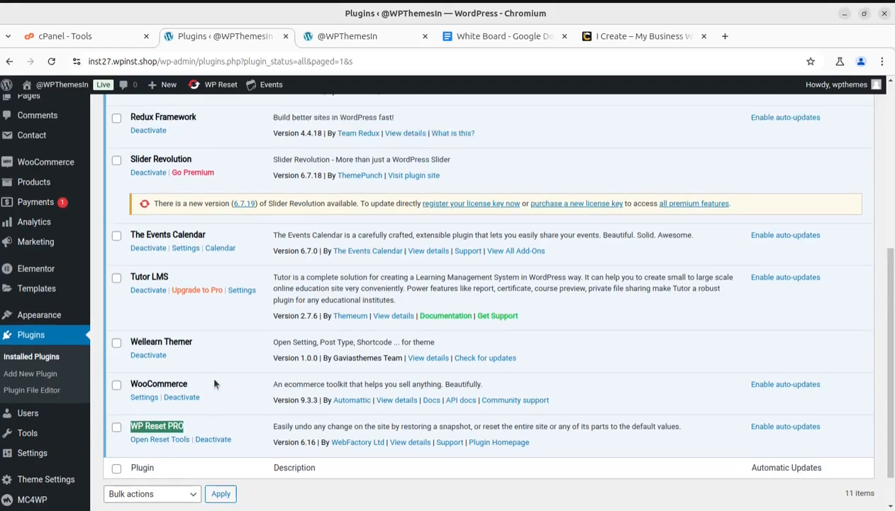
scroll(218, 307, up, 2)
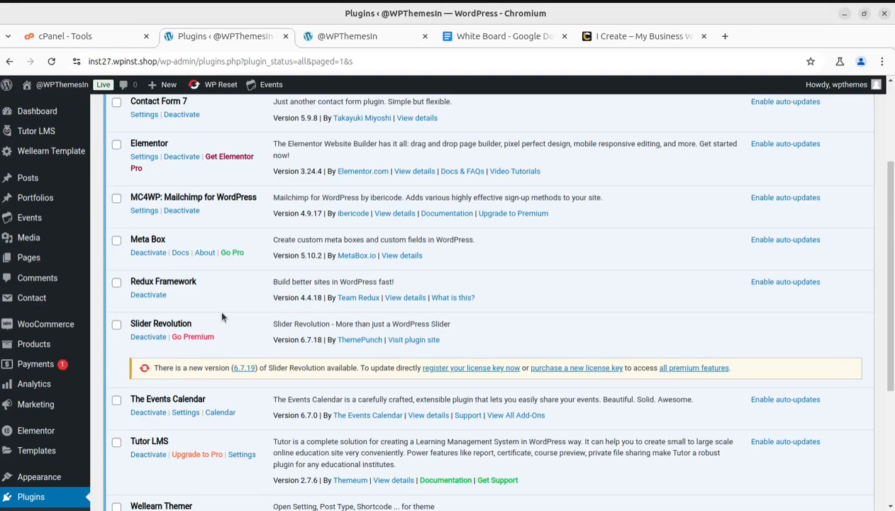
scroll(218, 307, up, 2)
scroll(212, 304, down, 2)
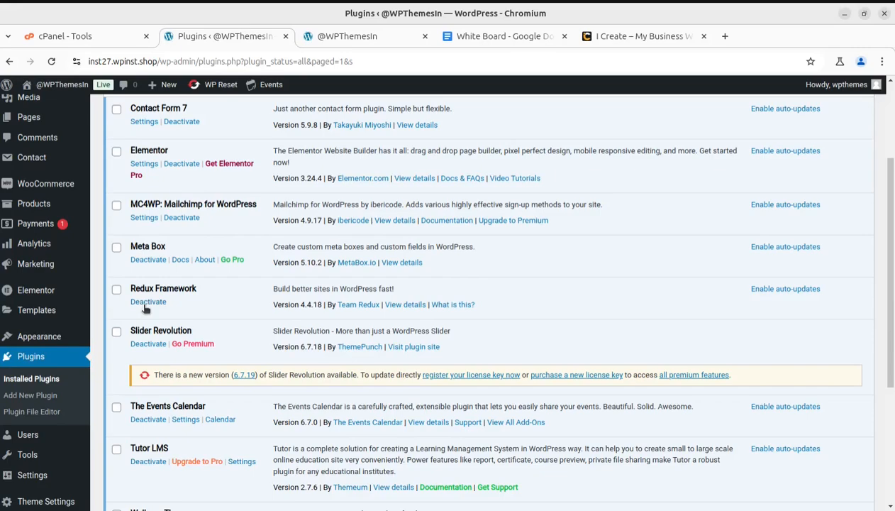
drag(198, 289, 132, 290)
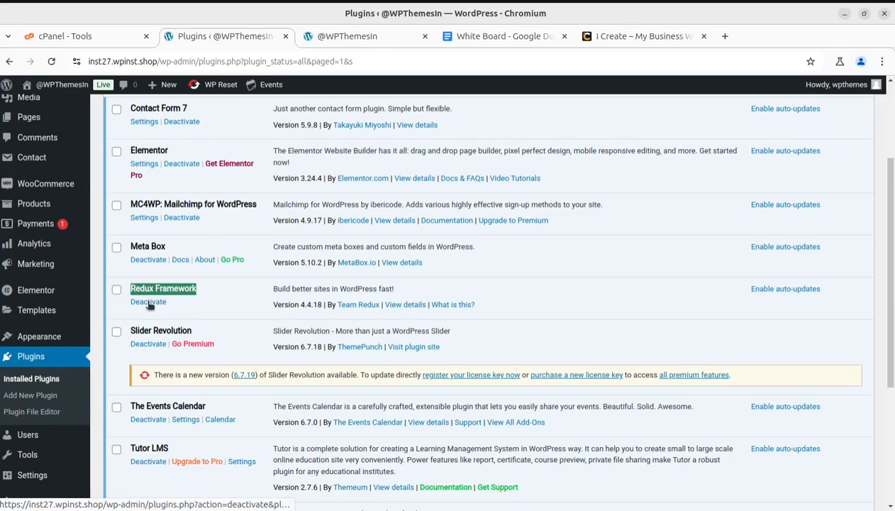
click(148, 303)
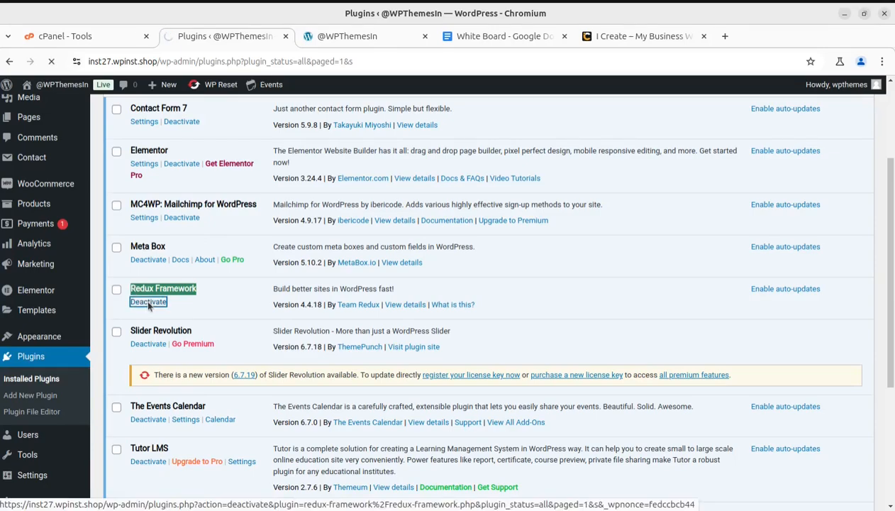
Examine the Redux Framework entry, its activation option and the notices above the plugins list.
scroll(206, 355, down, 5)
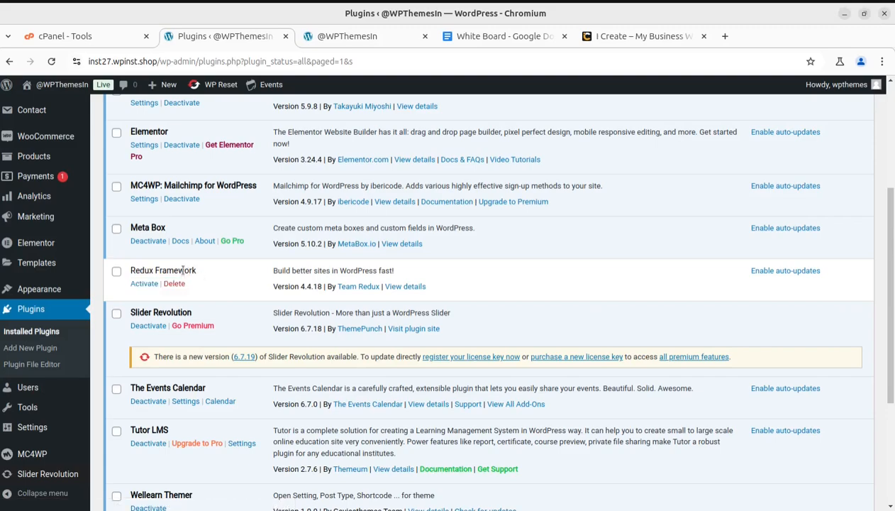
drag(195, 270, 129, 271)
scroll(231, 384, up, 1)
scroll(230, 384, up, 3)
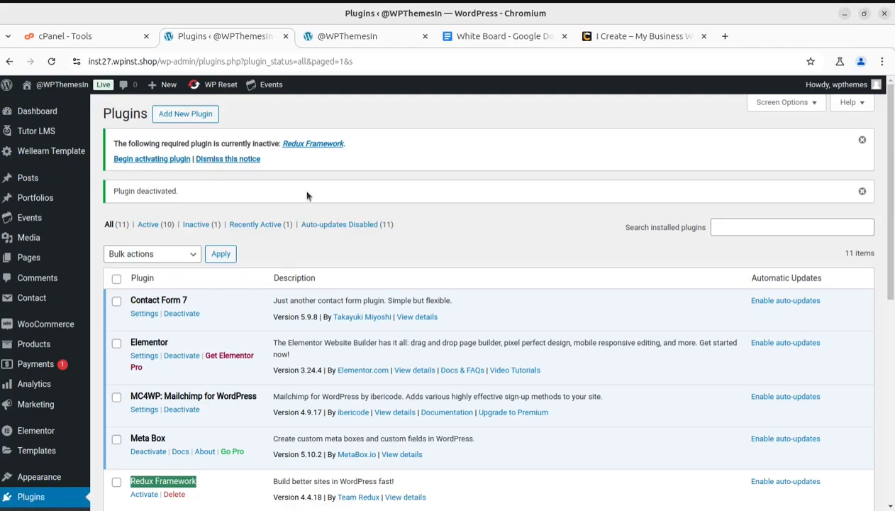
click(474, 224)
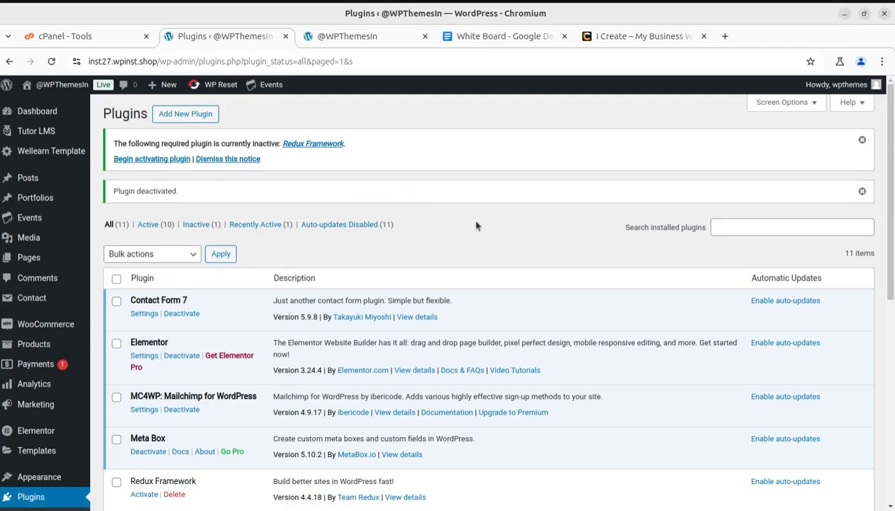
scroll(476, 226, down, 3)
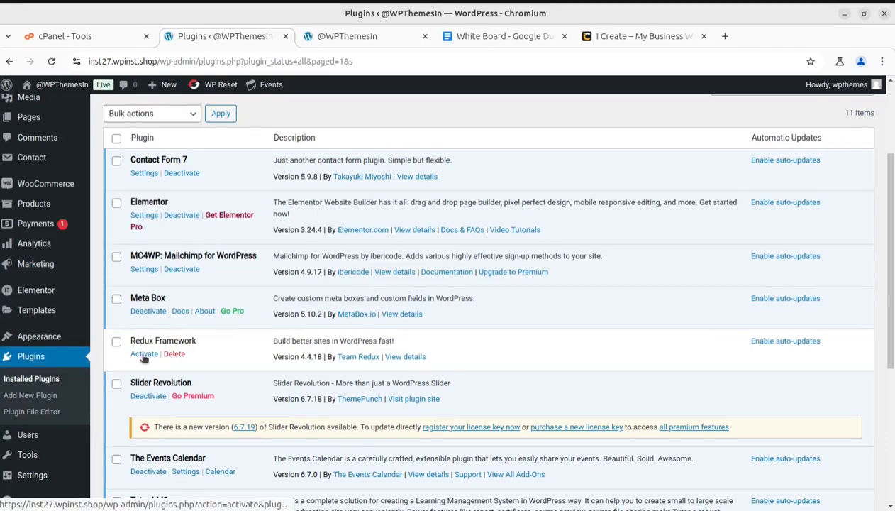
scroll(171, 284, up, 3)
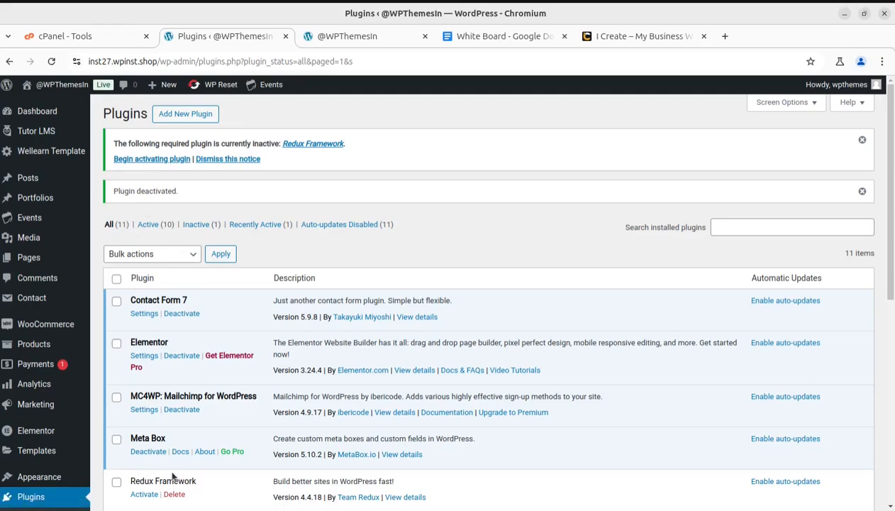
scroll(173, 474, down, 2)
drag(200, 412, 129, 405)
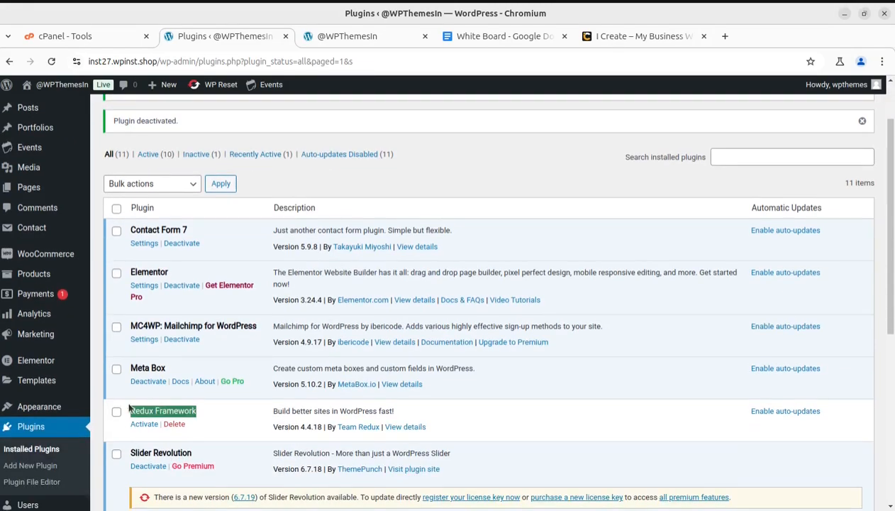
click(232, 426)
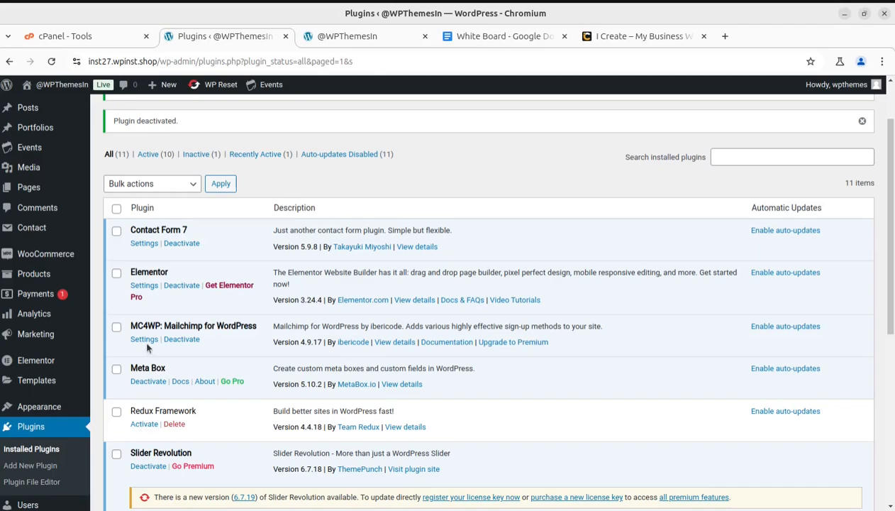
Switch to cPanel and look through the tool groups from Email down to Security.
click(75, 36)
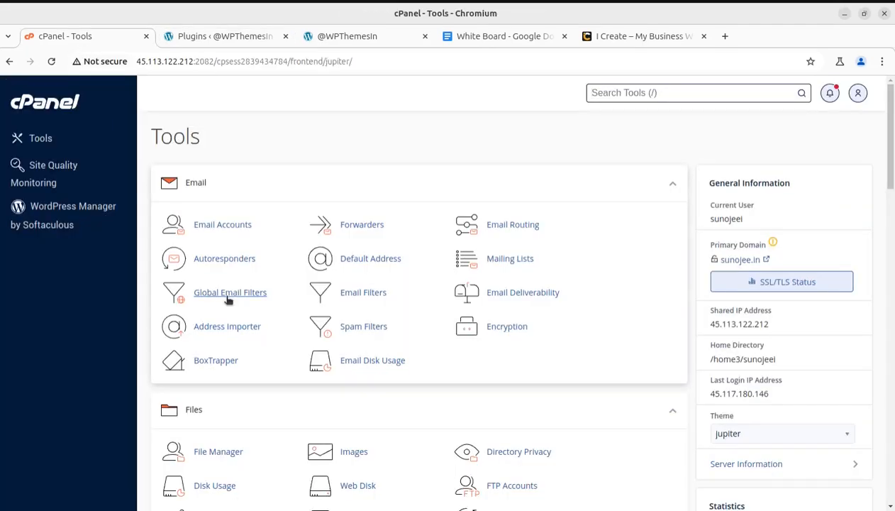
scroll(121, 343, down, 2)
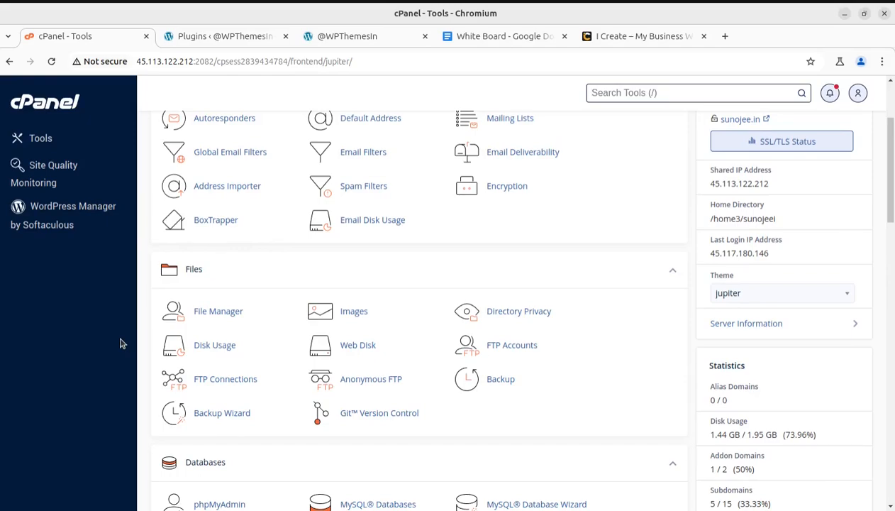
scroll(120, 343, up, 2)
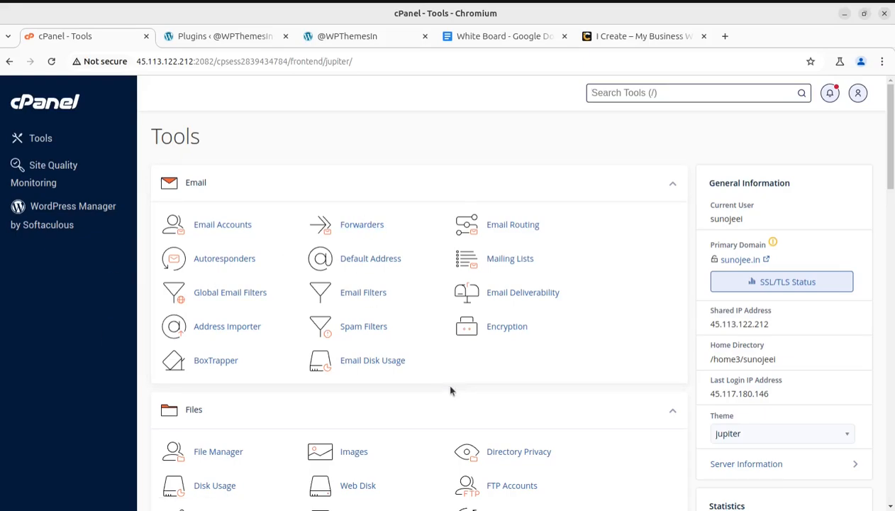
scroll(404, 368, down, 4)
scroll(329, 348, down, 1)
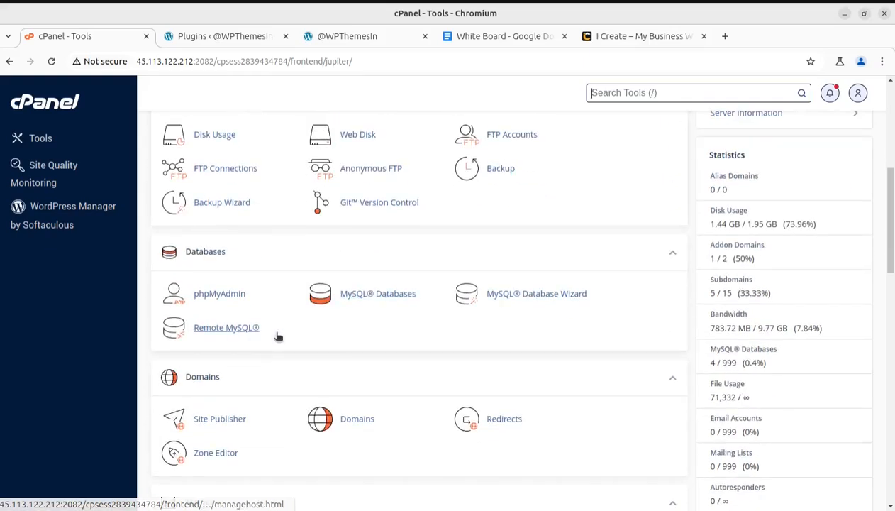
scroll(342, 464, down, 2)
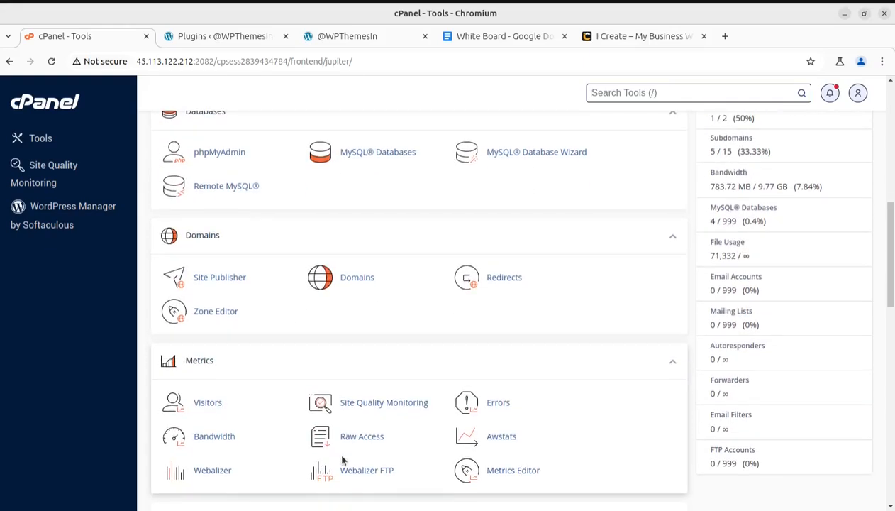
scroll(341, 460, down, 2)
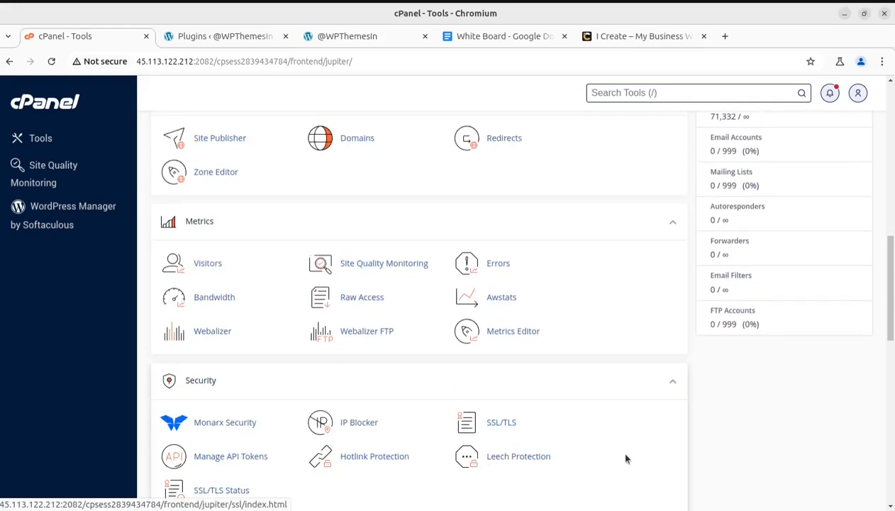
scroll(624, 457, up, 7)
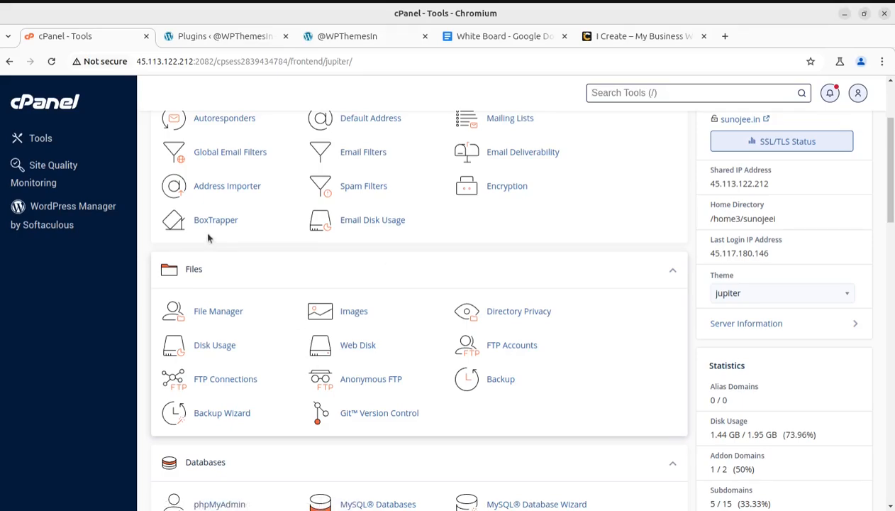
scroll(153, 335, up, 4)
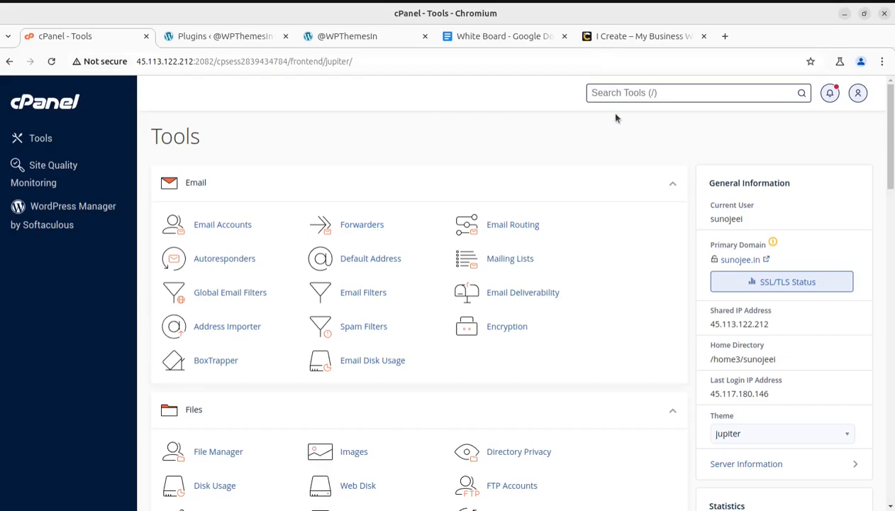
View the i-Create website's homepage, then return to the Plugins page and its notices.
click(623, 37)
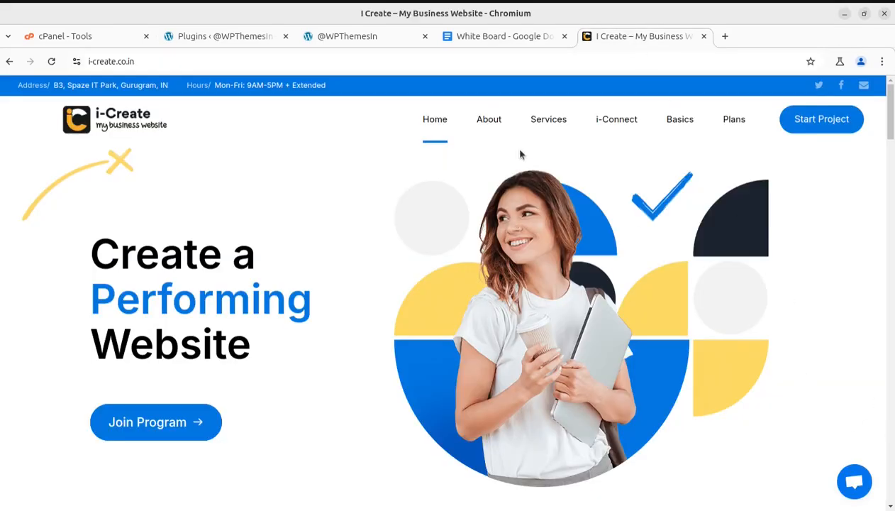
key(ctrl+2)
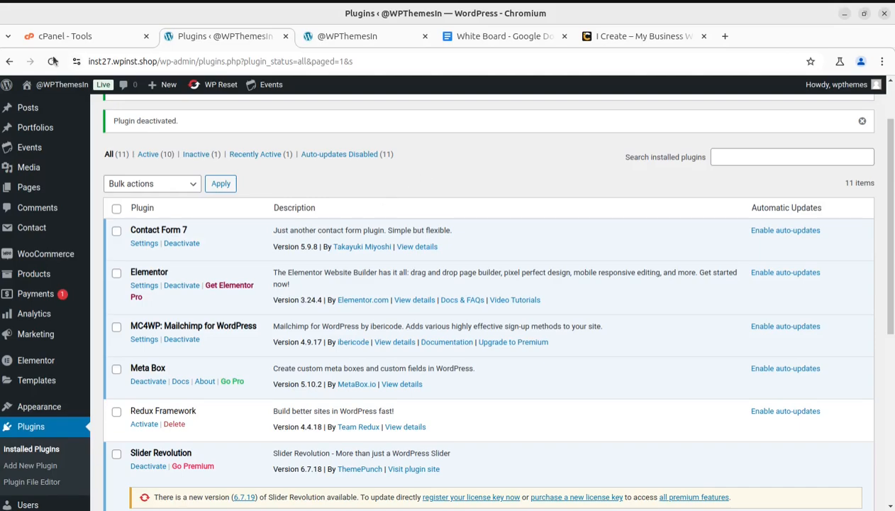
scroll(294, 278, up, 2)
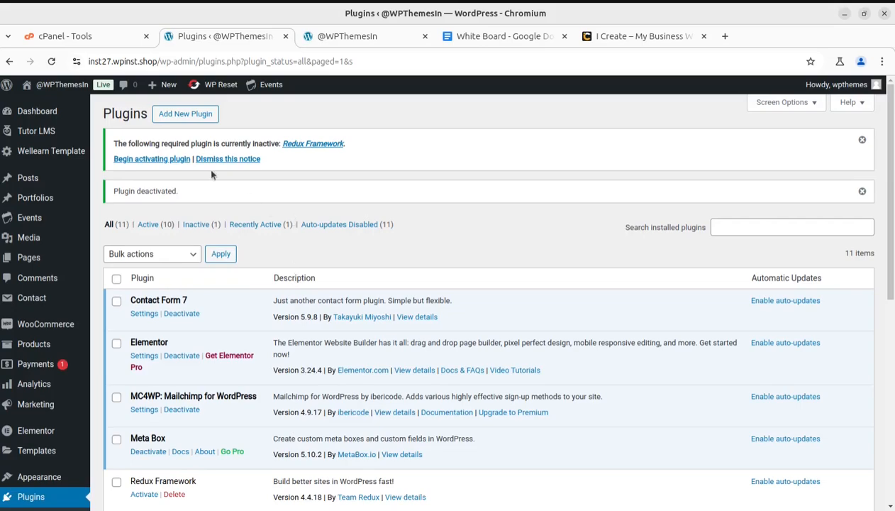
Switch to cPanel and open WordPress Manager by Softaculous from the Software group.
click(89, 39)
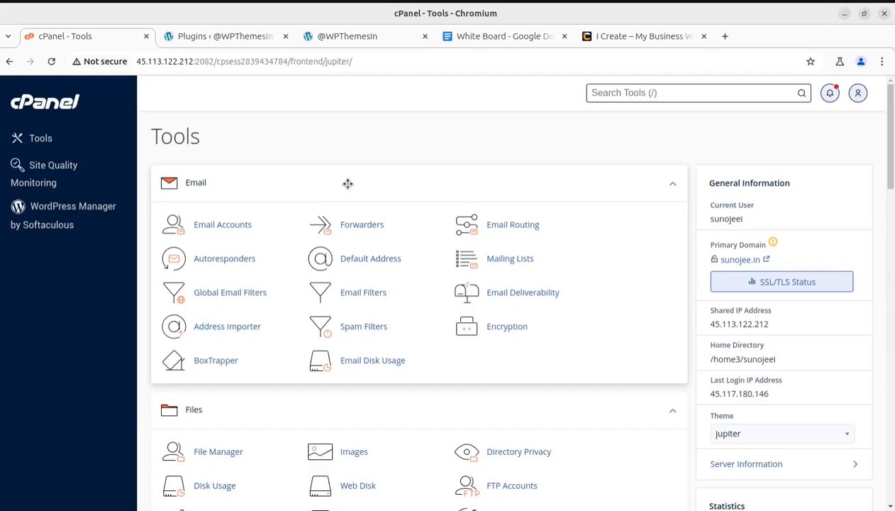
scroll(462, 336, down, 5)
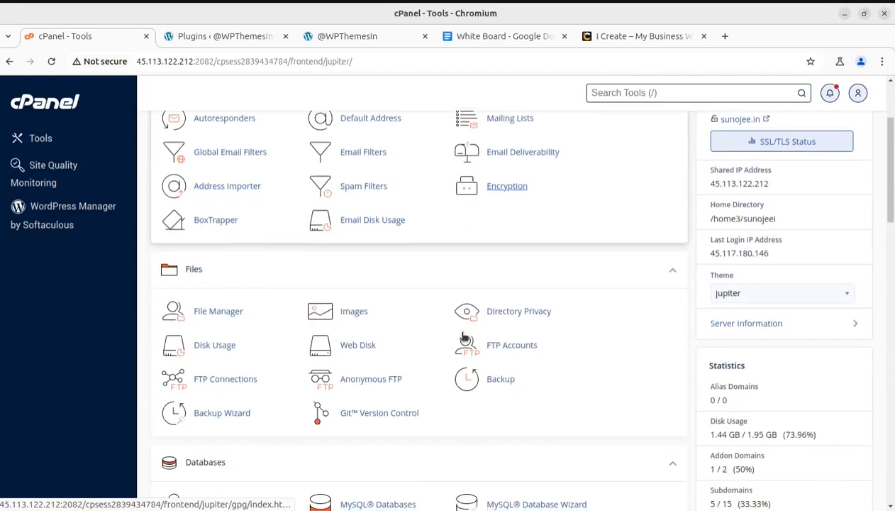
scroll(462, 336, down, 2)
scroll(462, 337, down, 4)
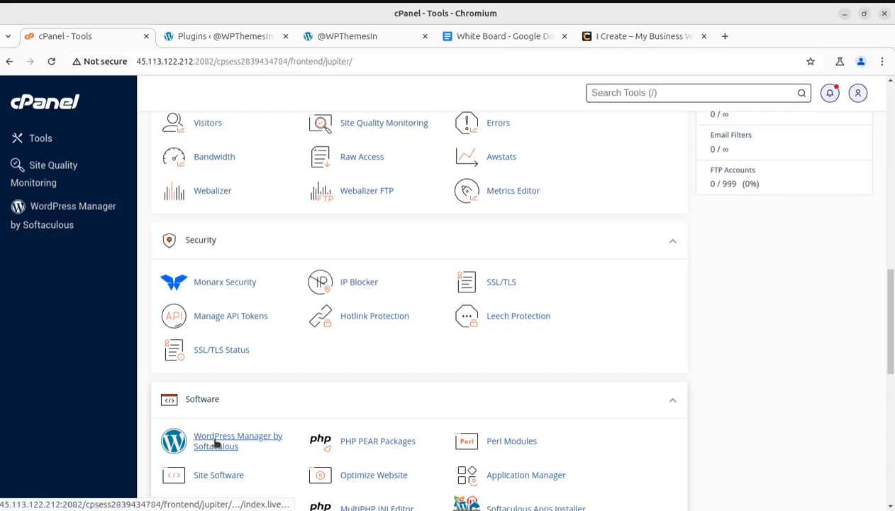
click(239, 440)
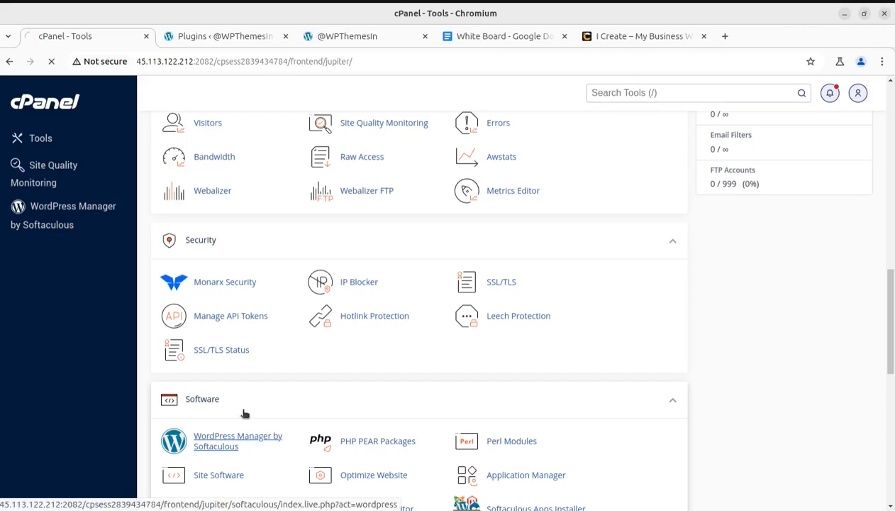
Check the site's address on the Plugins page and expand the inst27.wpinst.shop installation in Softaculous.
click(190, 36)
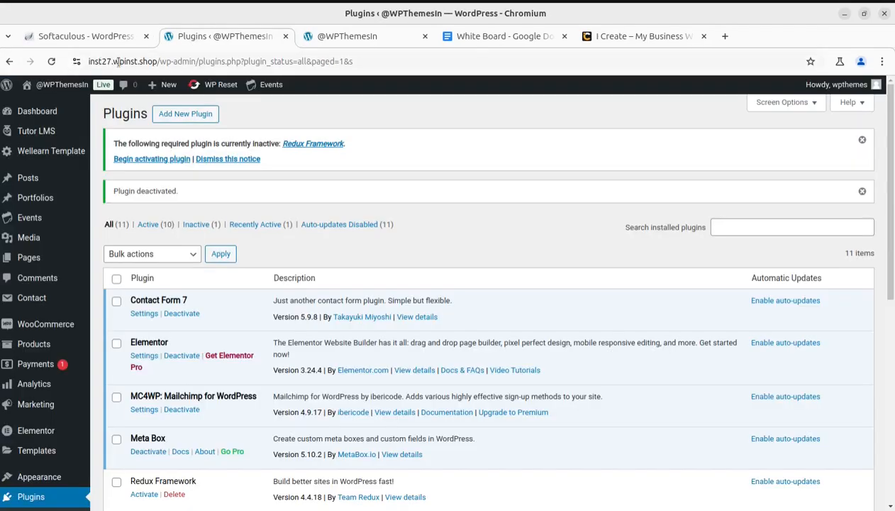
click(92, 39)
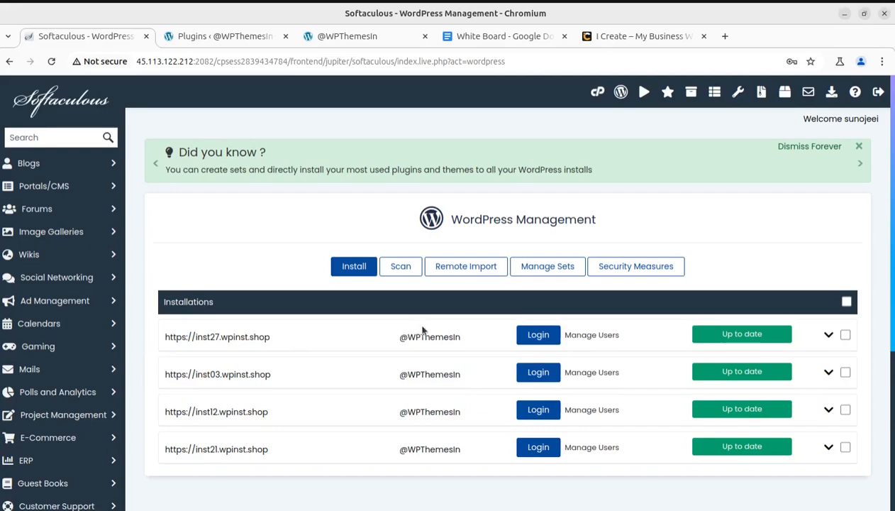
click(827, 335)
scroll(816, 355, down, 3)
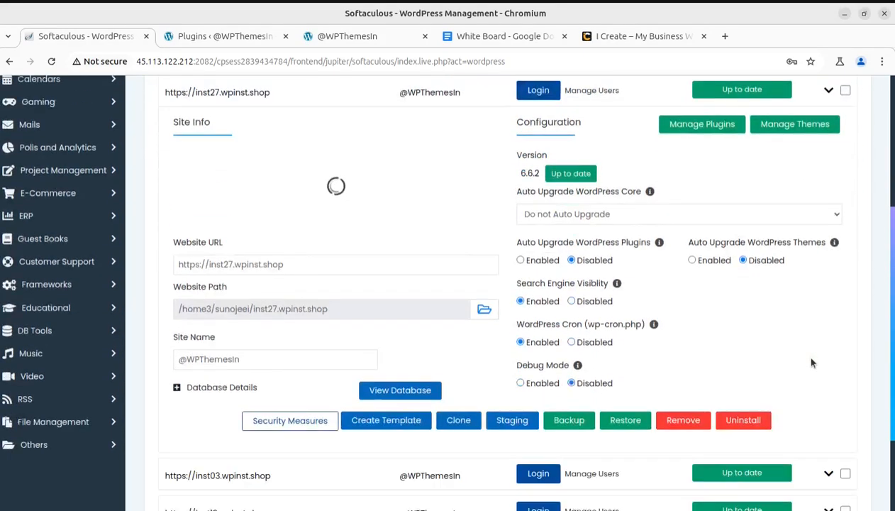
Expand the installation's database details and highlight the database name, user and host to read them.
scroll(812, 362, down, 1)
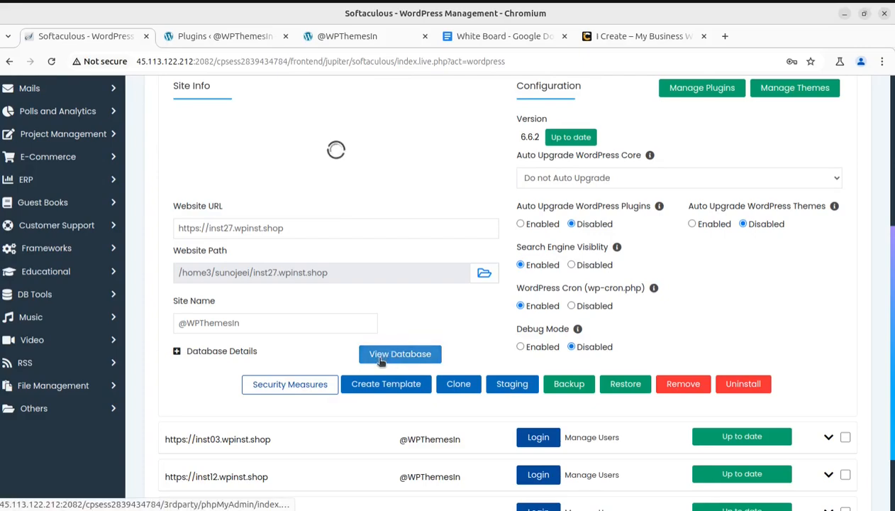
click(176, 352)
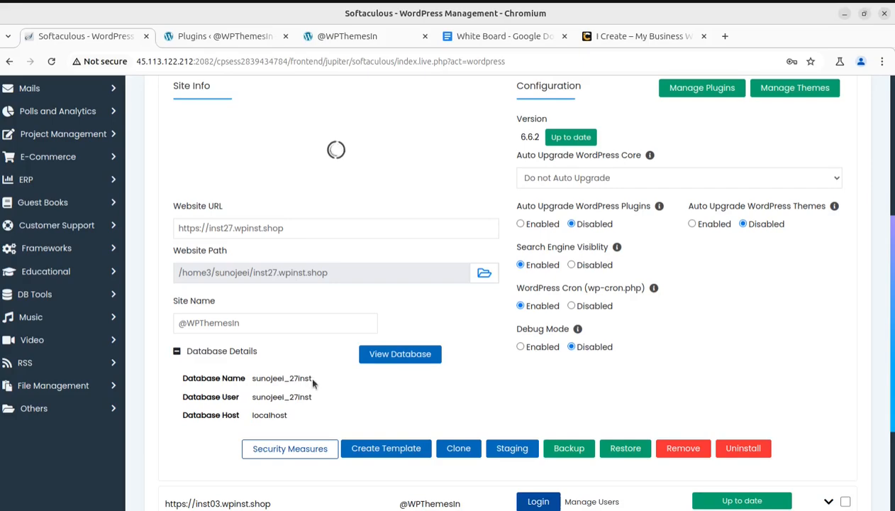
drag(314, 387, 252, 378)
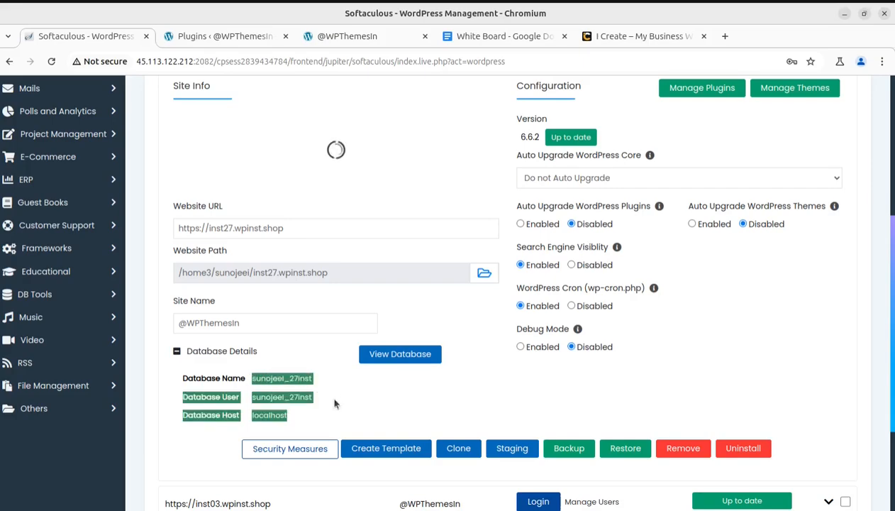
Clear the highlighted database details and go back from Softaculous to the cPanel Tools page.
click(200, 427)
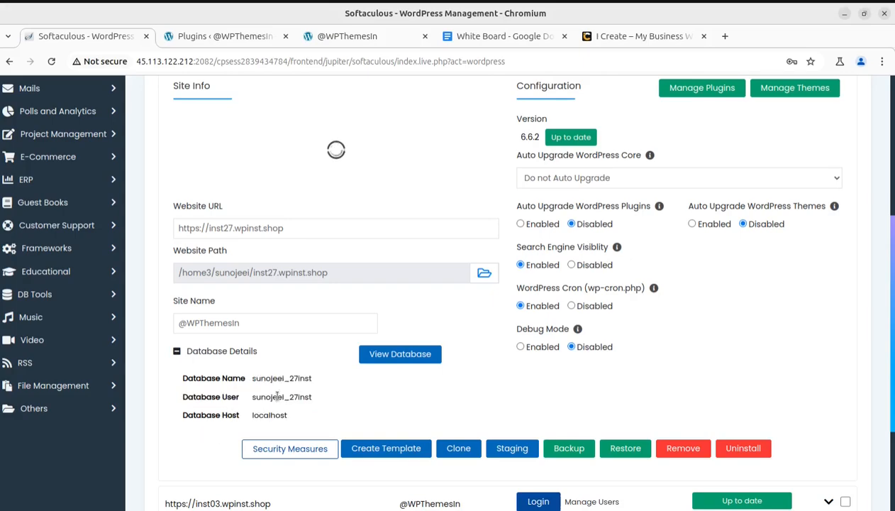
scroll(276, 398, up, 5)
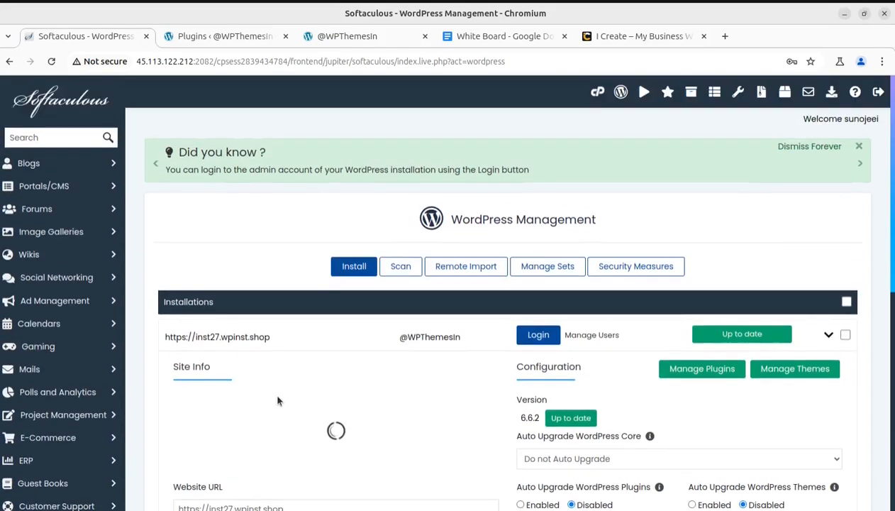
click(598, 94)
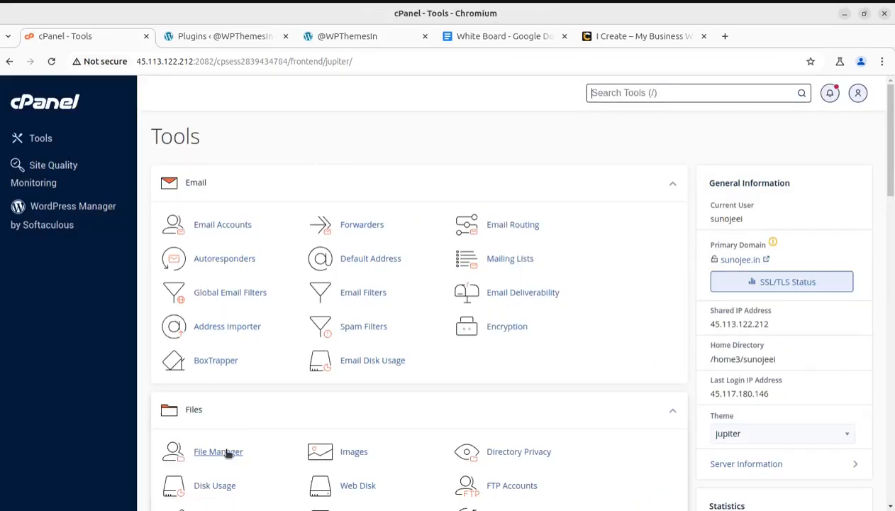
Locate wp-config.php in the inst27.wpinst.shop folder with File Manager, view its file options, and close File Manager.
click(225, 452)
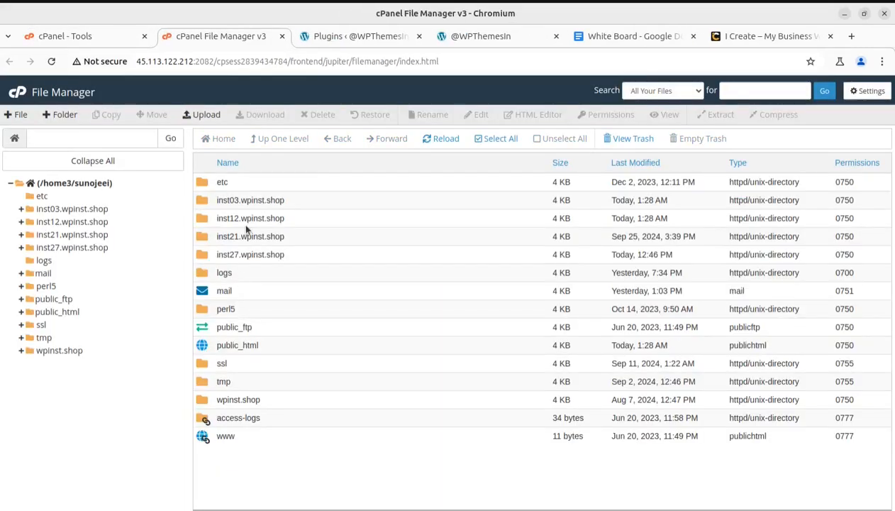
double_click(305, 259)
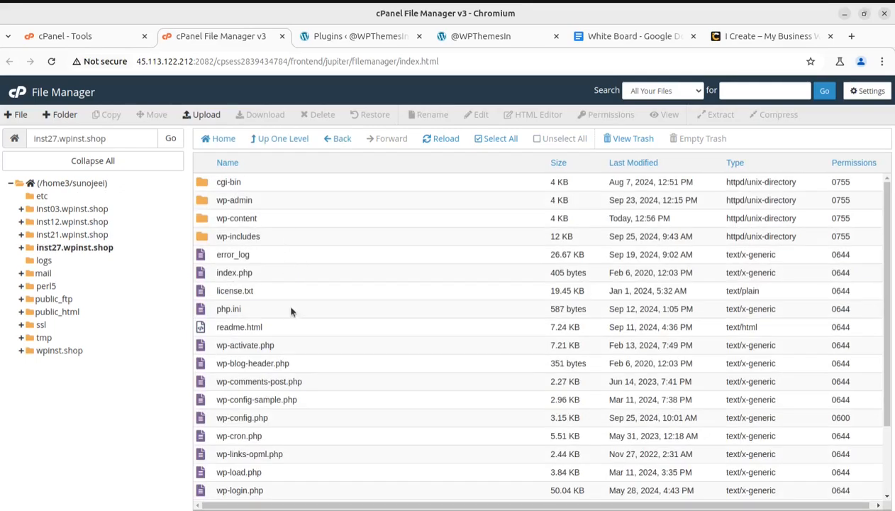
scroll(312, 355, down, 3)
click(282, 329)
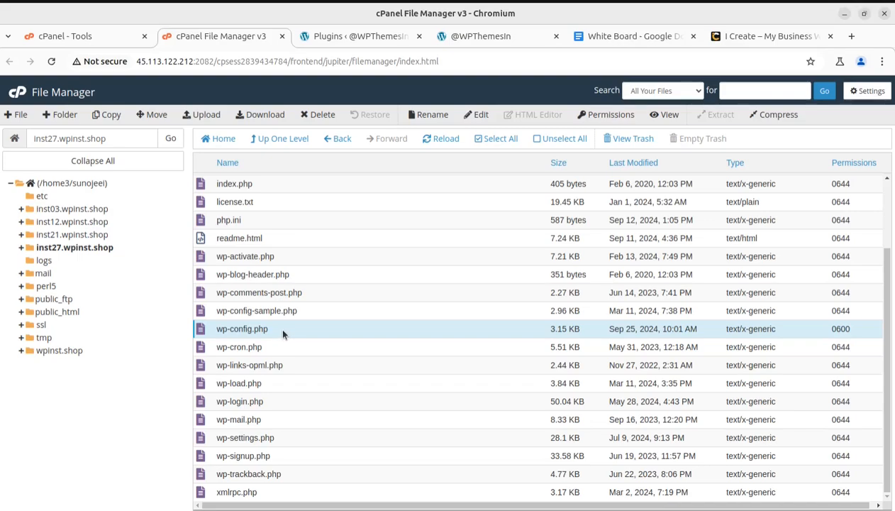
right_click(282, 332)
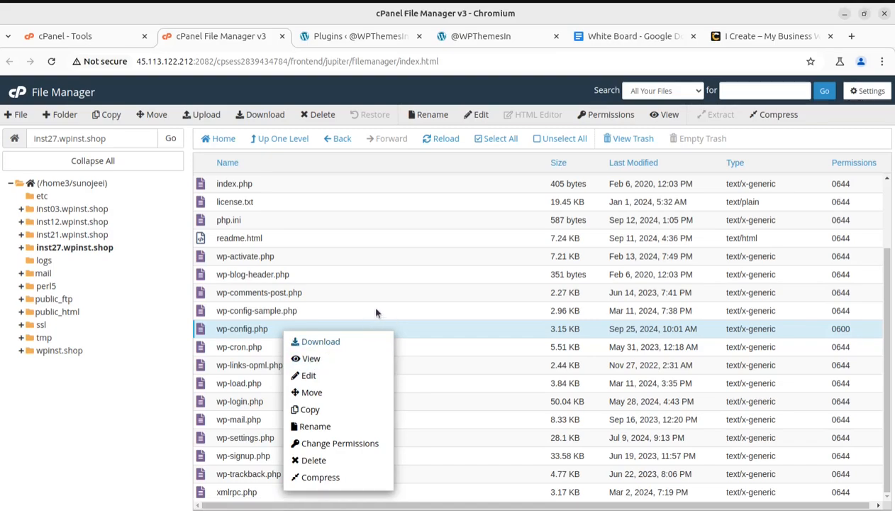
click(282, 36)
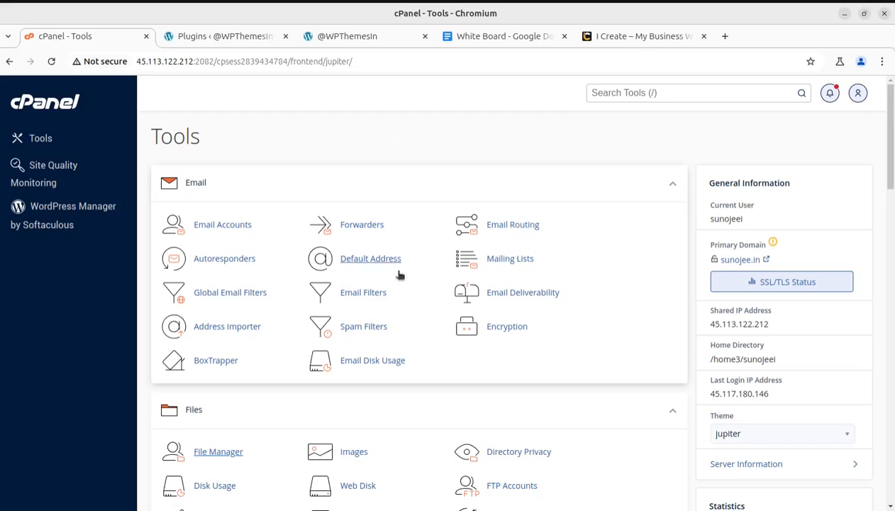
Open phpMyAdmin from cPanel's Databases group and open the sunojeei_27inst database.
scroll(387, 319, down, 2)
scroll(381, 353, down, 1)
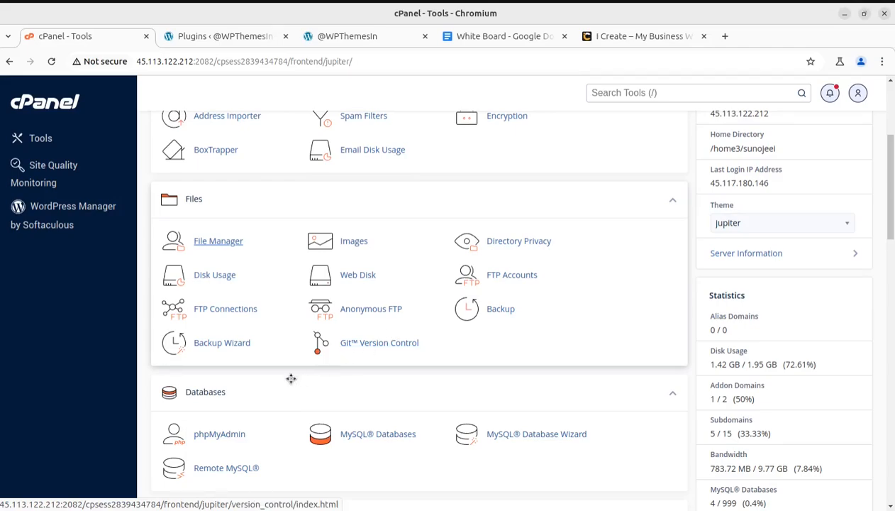
scroll(380, 407, down, 1)
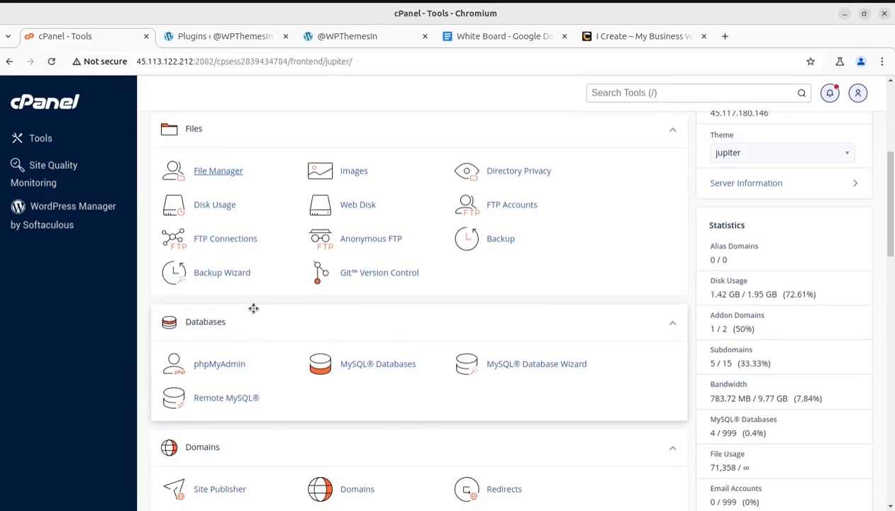
key(slash)
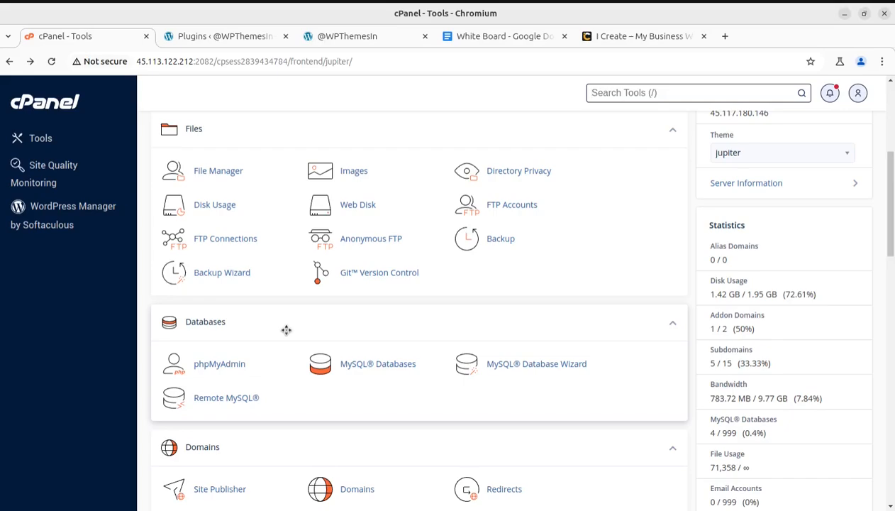
click(224, 364)
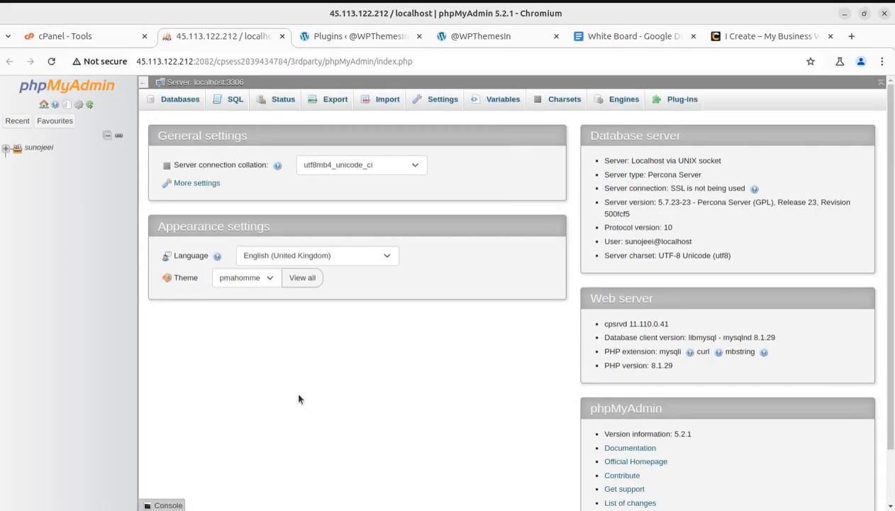
click(6, 149)
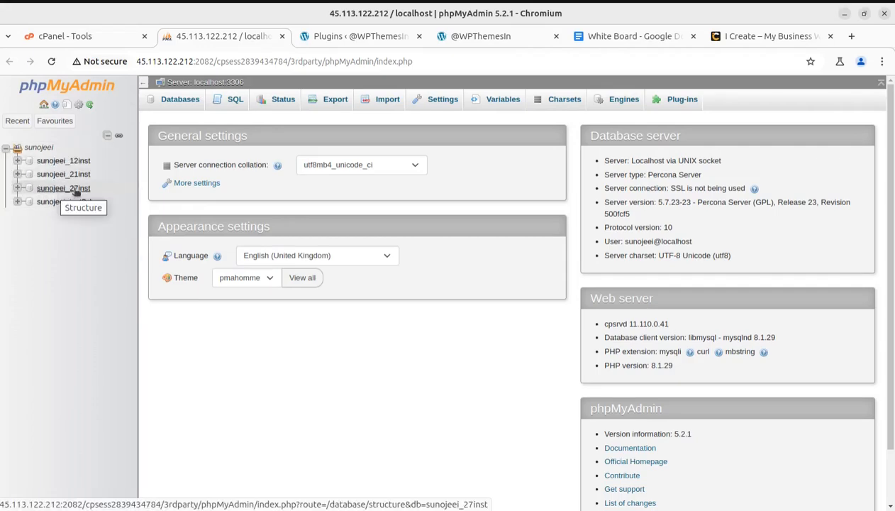
click(80, 191)
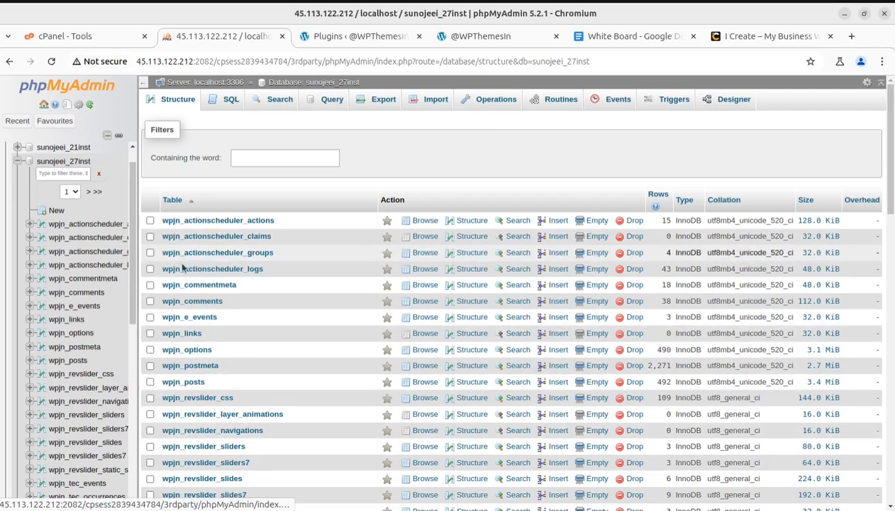
Browse the wpjn_options table and set the number of rows shown to 250.
click(199, 353)
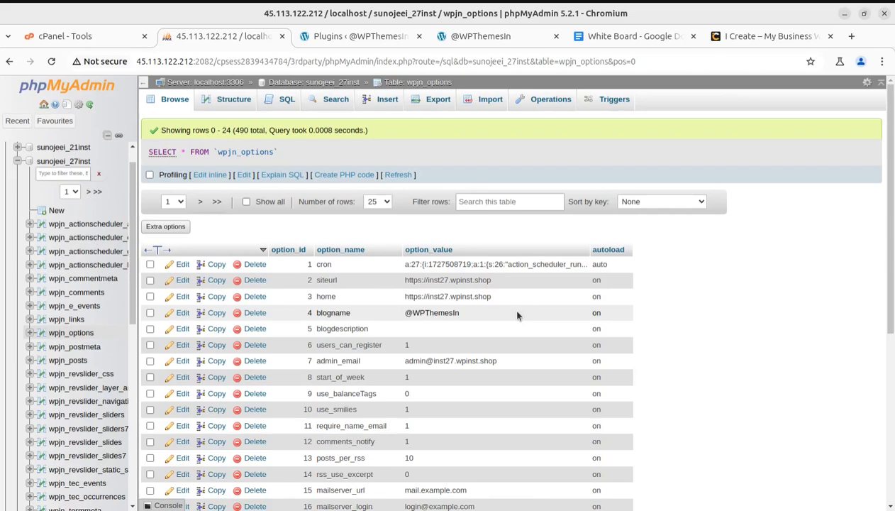
scroll(517, 315, down, 3)
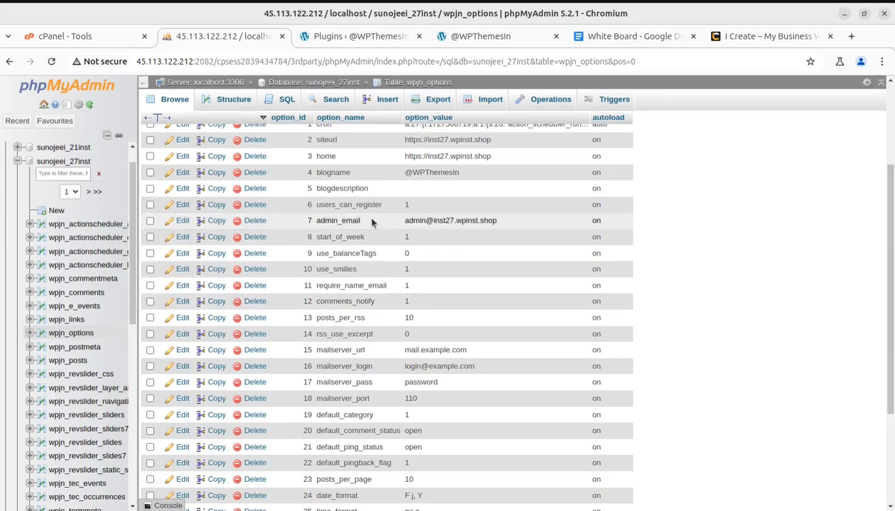
scroll(361, 360, down, 3)
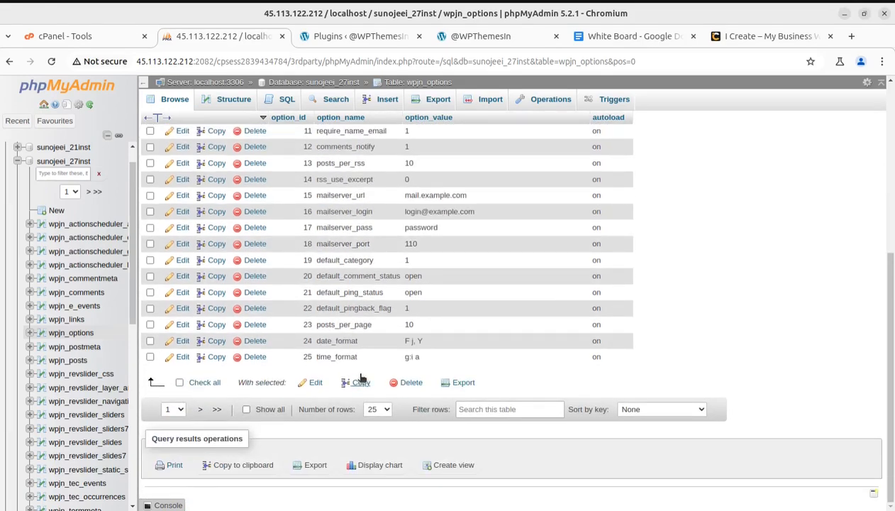
scroll(359, 378, up, 2)
scroll(366, 282, up, 2)
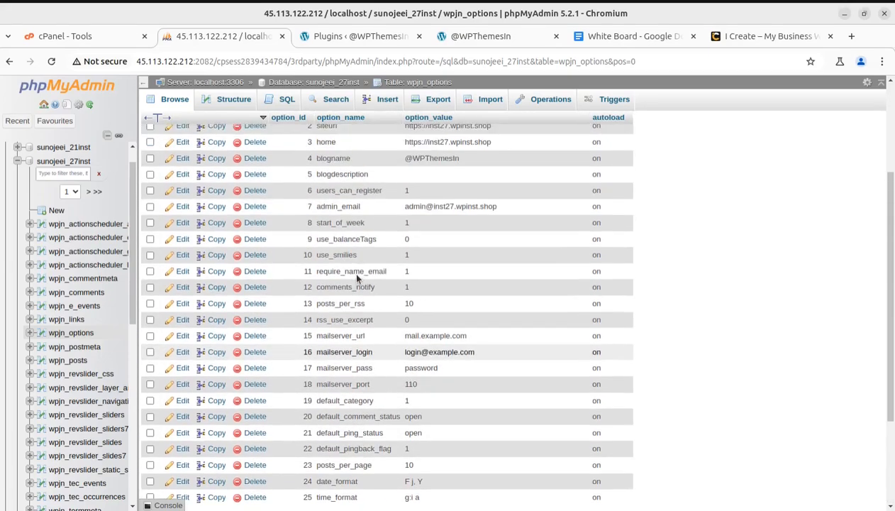
scroll(352, 244, up, 2)
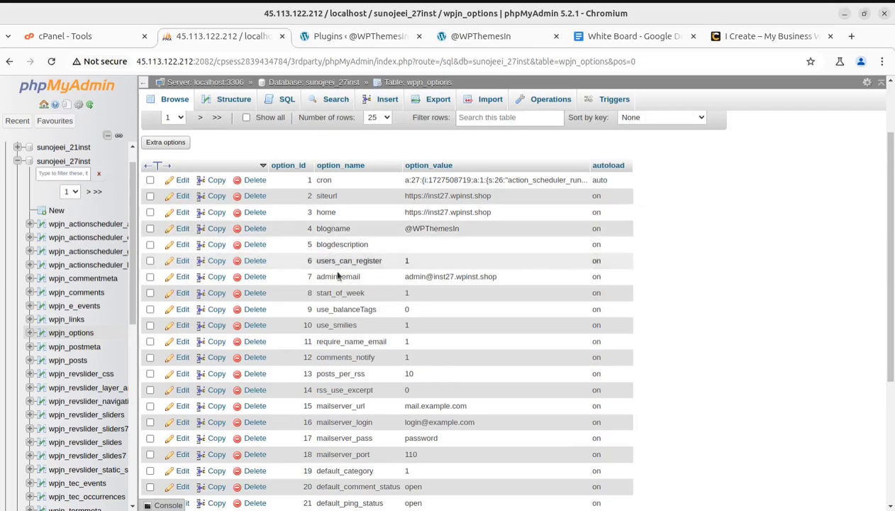
scroll(347, 319, down, 4)
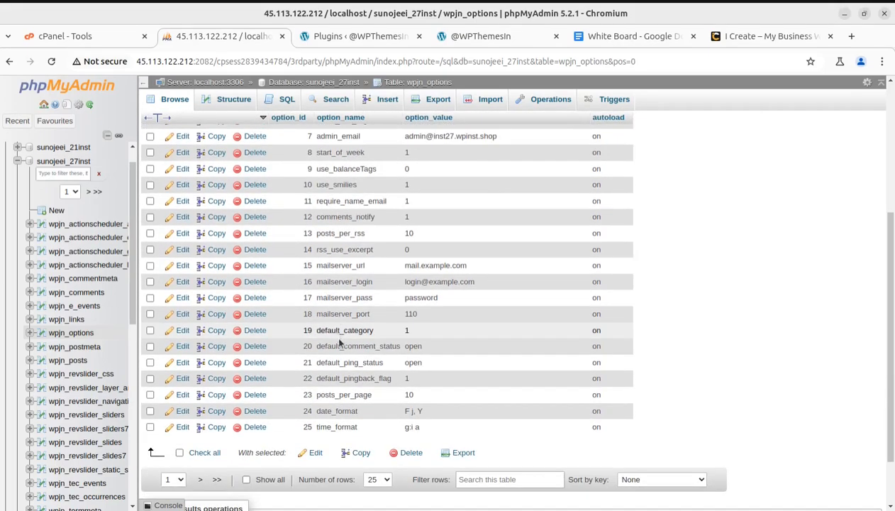
click(383, 484)
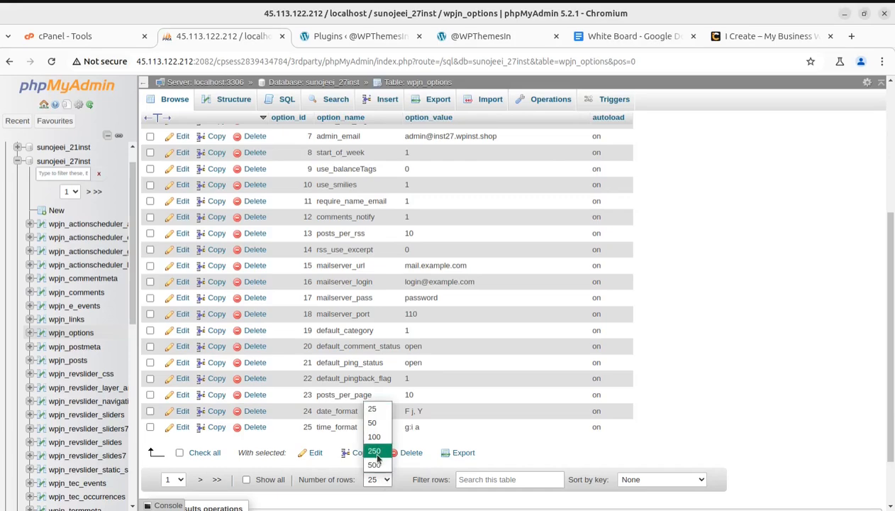
click(375, 452)
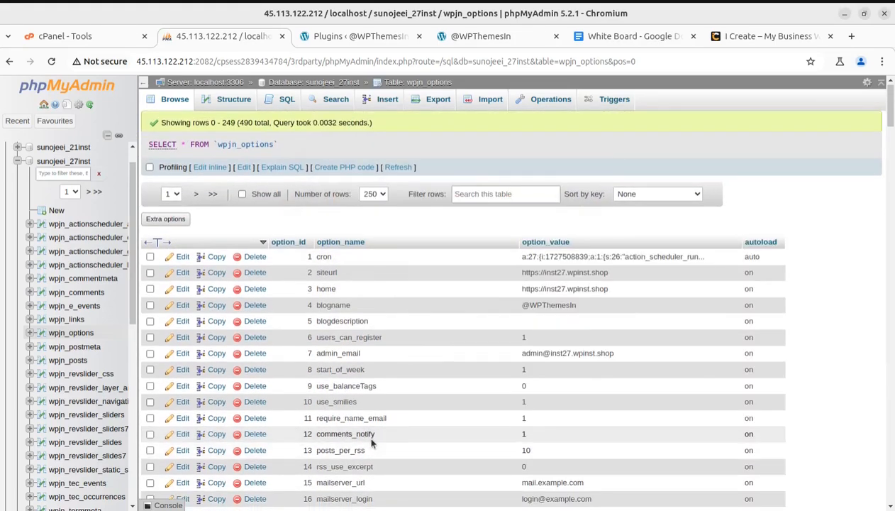
Open the active_plugins row of wpjn_options for editing and highlight its whole option_value to read it.
scroll(372, 447, down, 3)
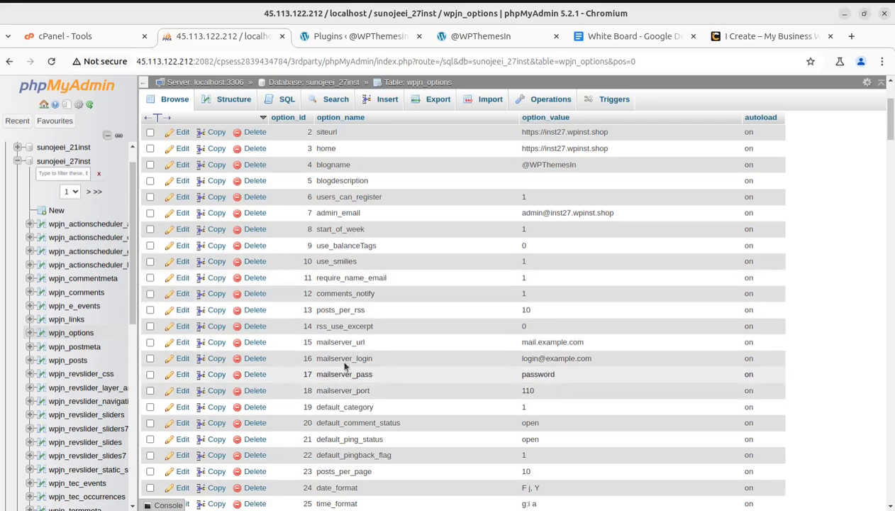
scroll(355, 341, down, 2)
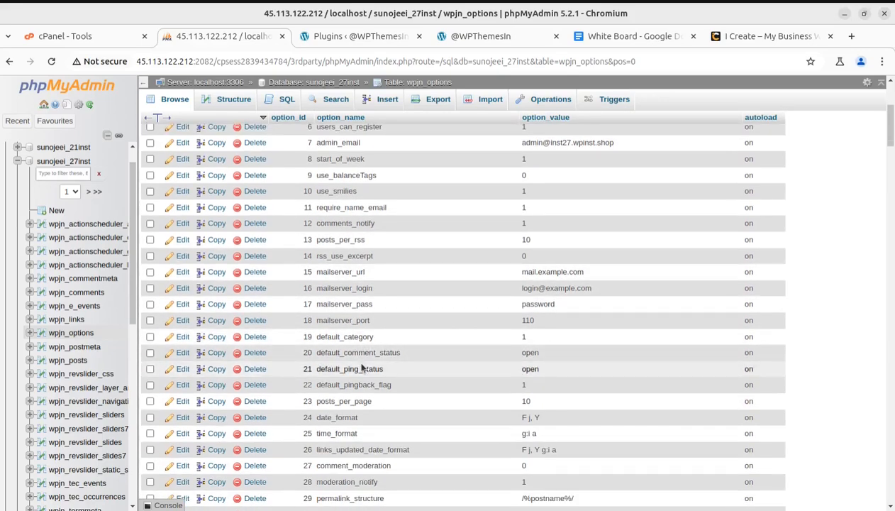
scroll(362, 368, down, 4)
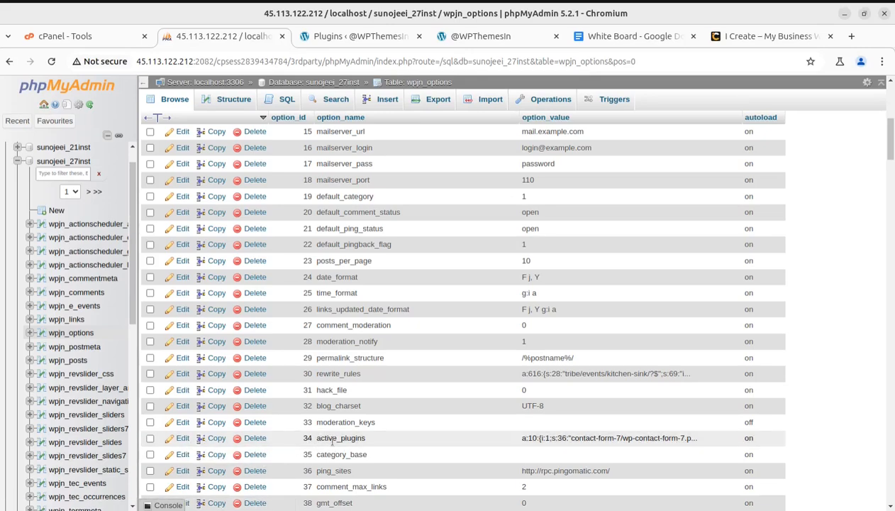
click(185, 439)
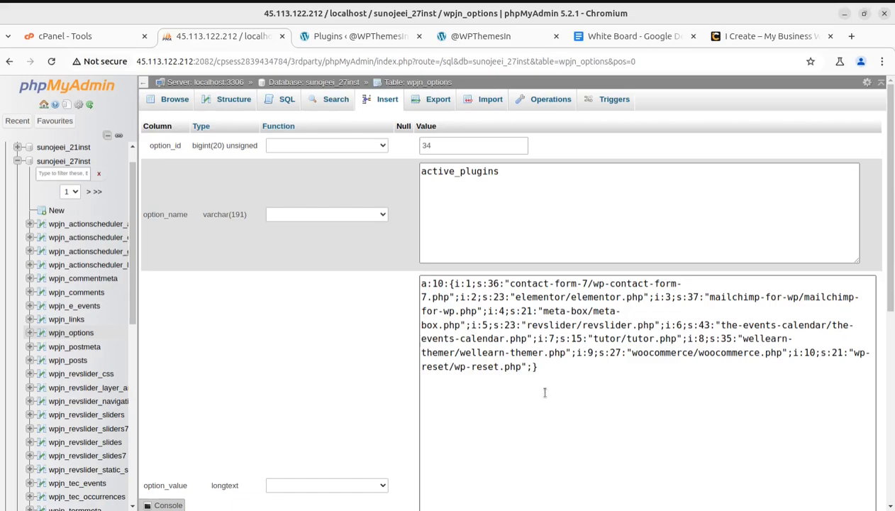
drag(552, 379, 418, 274)
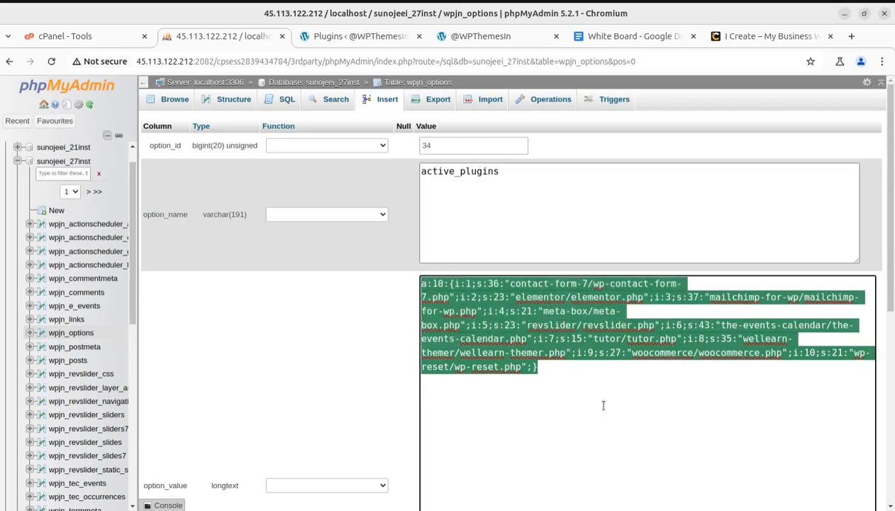
click(579, 381)
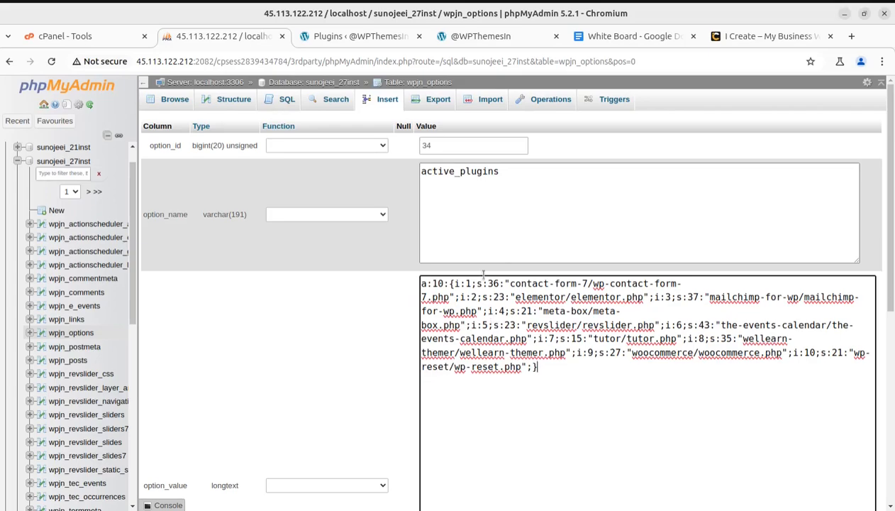
Check the active and inactive plugin counts and the Redux Framework entry on the WordPress Plugins page.
click(354, 37)
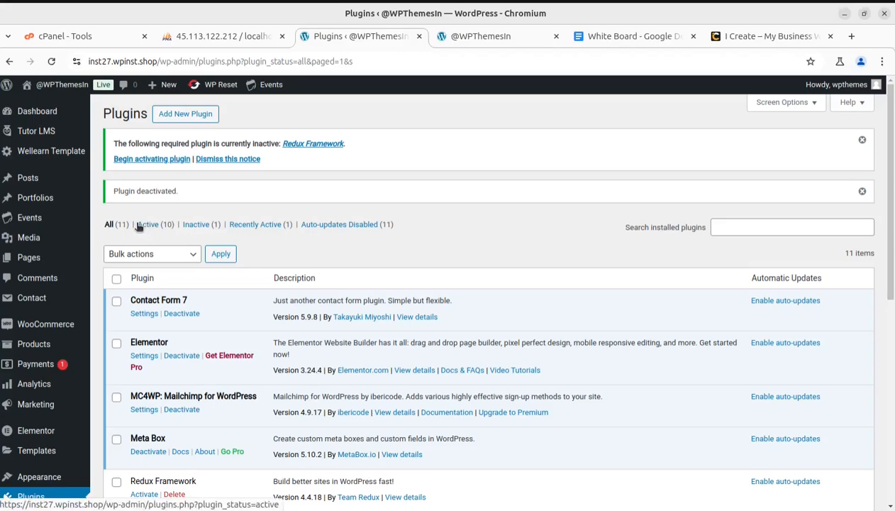
drag(139, 226, 178, 226)
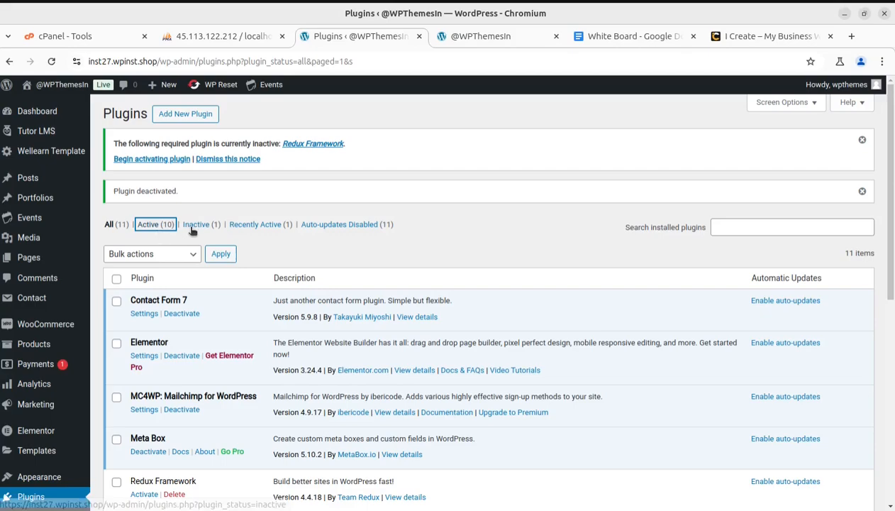
scroll(192, 229, down, 2)
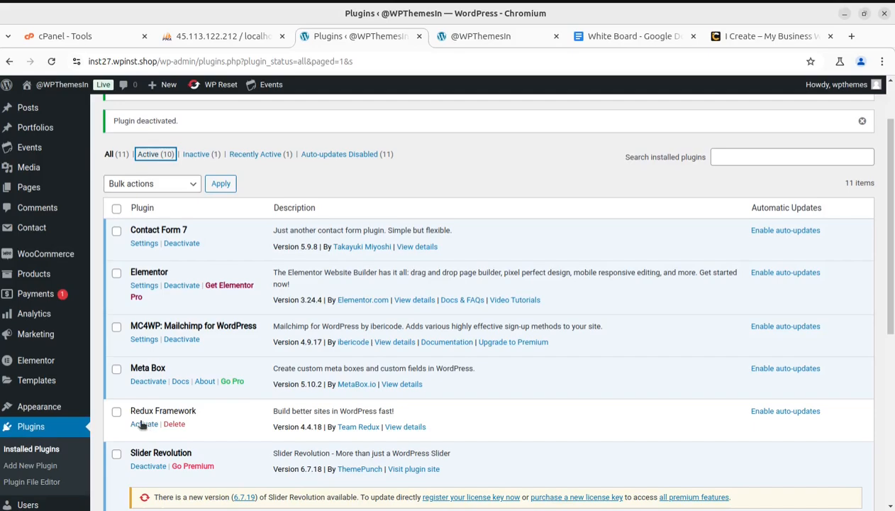
scroll(178, 244, up, 2)
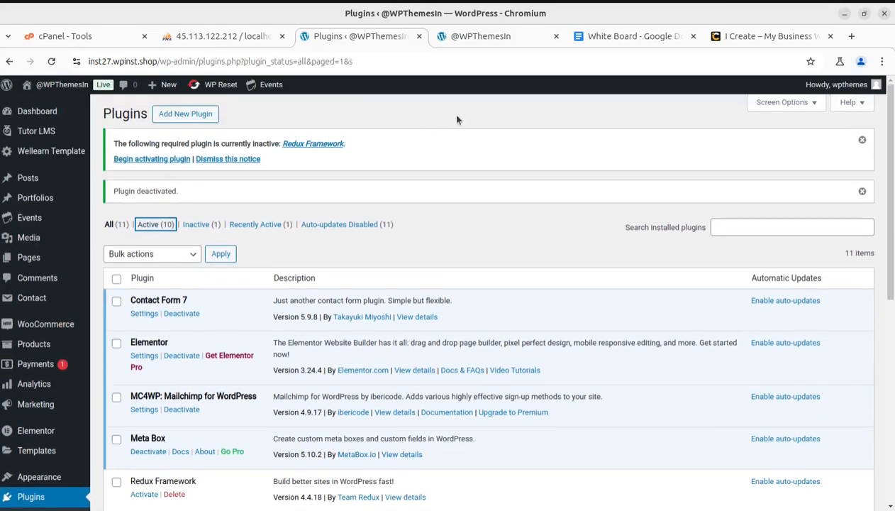
Return to phpMyAdmin and examine the array count and the first plugin entries in the active_plugins option_value.
click(234, 38)
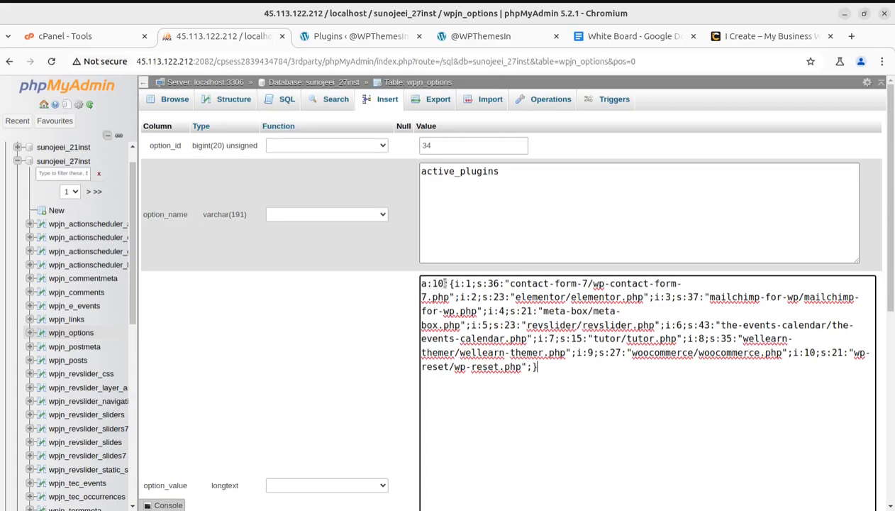
mouse_move(446, 283)
mouse_down()
mouse_move(422, 284)
mouse_move(432, 285)
mouse_up()
double_click(467, 283)
click(470, 297)
drag(665, 298, 677, 298)
double_click(502, 311)
Switch to the WordPress Plugins page and compare the plugin order around Redux Framework with the database entries.
click(358, 36)
scroll(238, 346, down, 2)
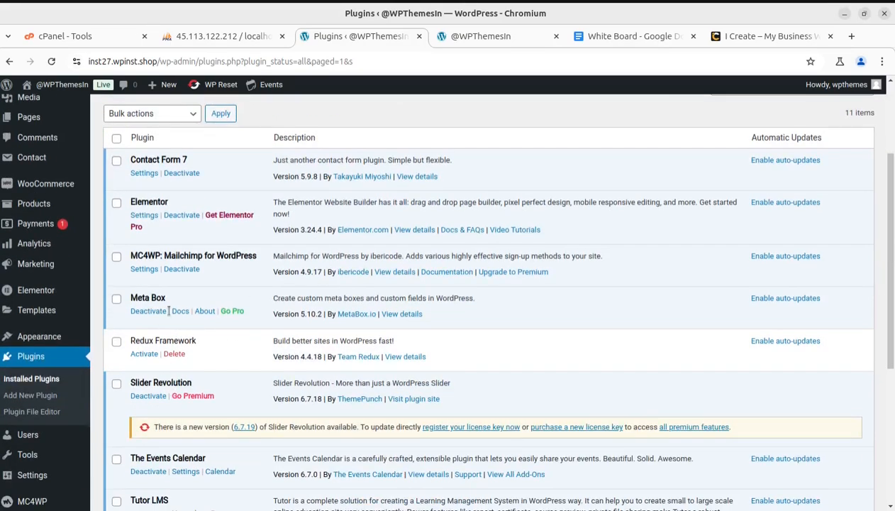
scroll(168, 311, down, 2)
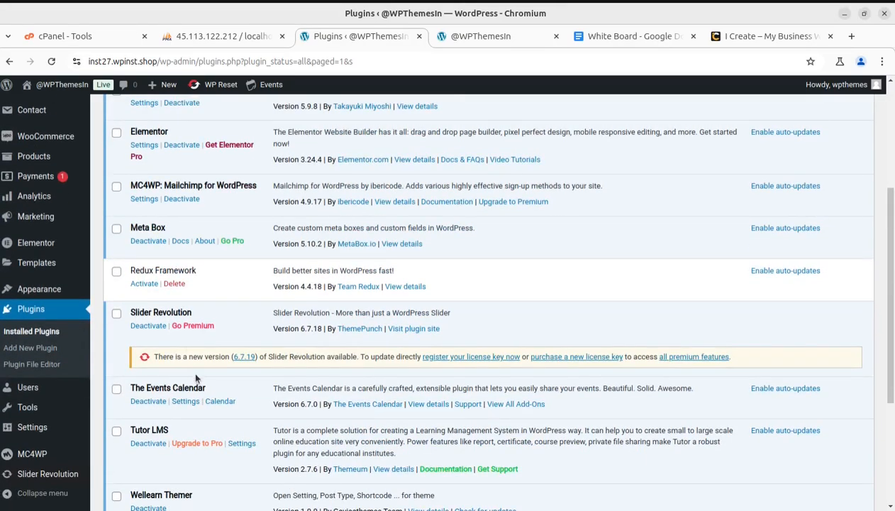
Compare the plugins listed after Redux Framework on the Plugins page with the entries in the phpMyAdmin option_value.
scroll(198, 375, down, 3)
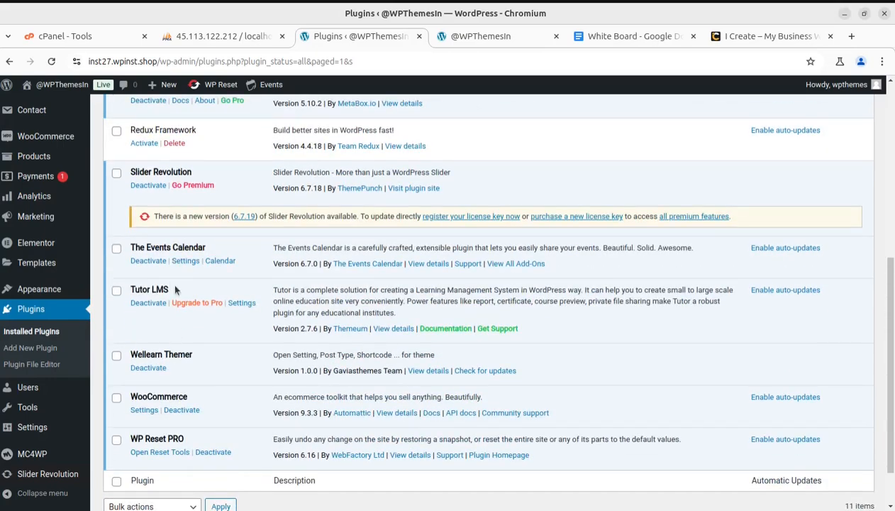
scroll(175, 289, up, 4)
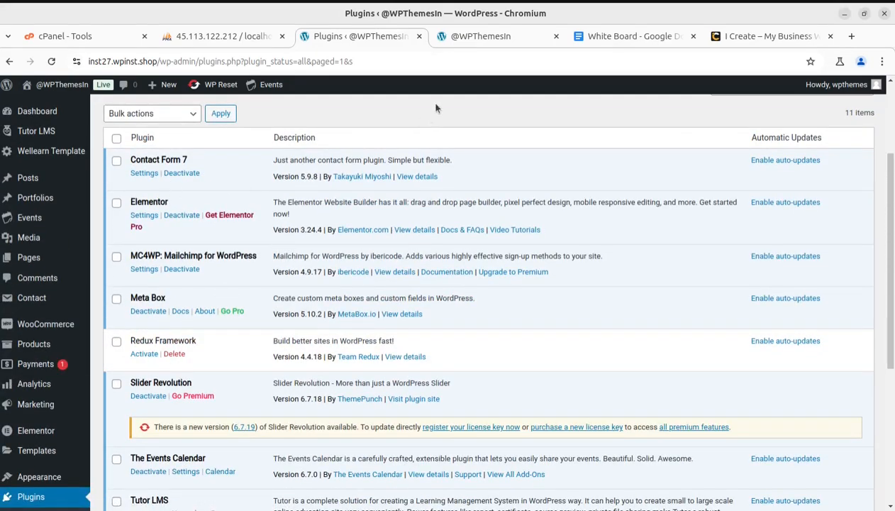
click(229, 37)
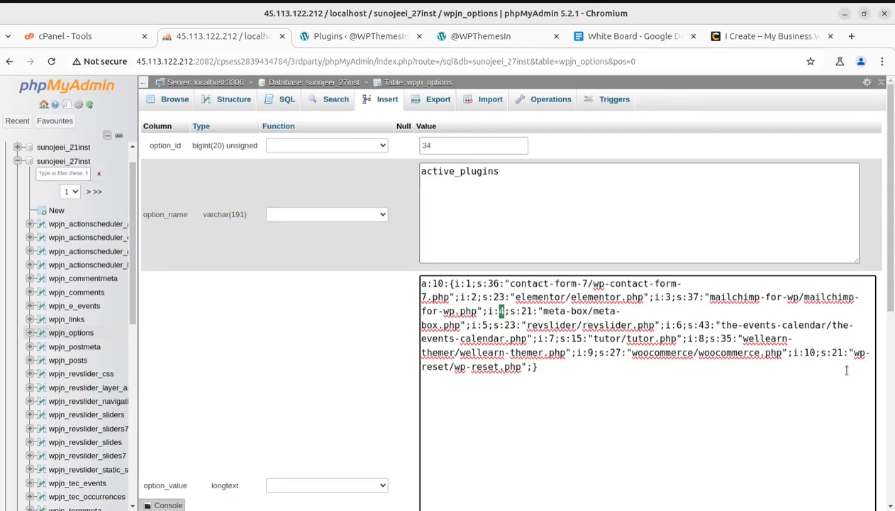
click(381, 40)
scroll(317, 295, down, 5)
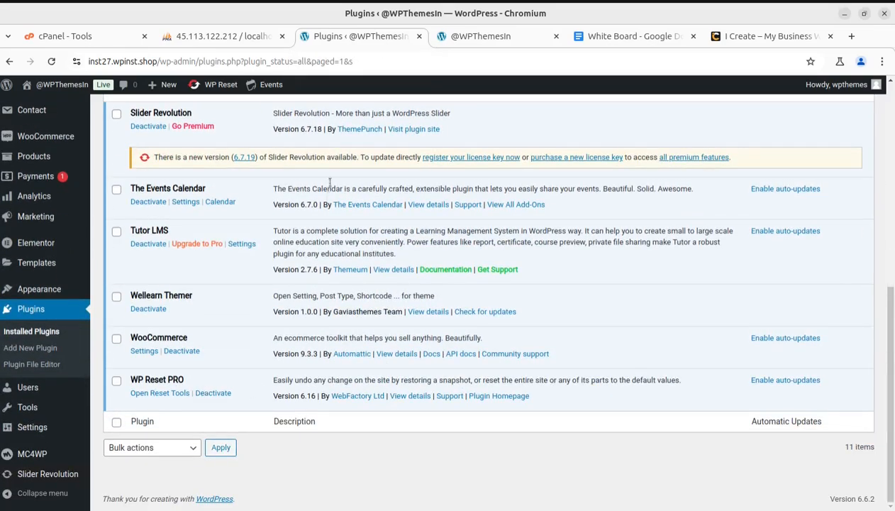
Back up the whole active_plugins option_value from phpMyAdmin by copying it into a blank text editor document.
click(236, 39)
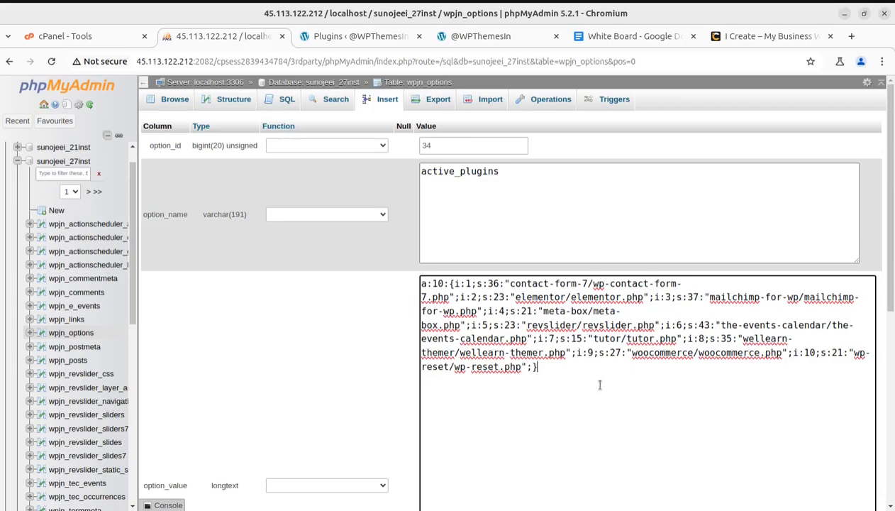
drag(551, 368, 417, 278)
key(ctrl+c)
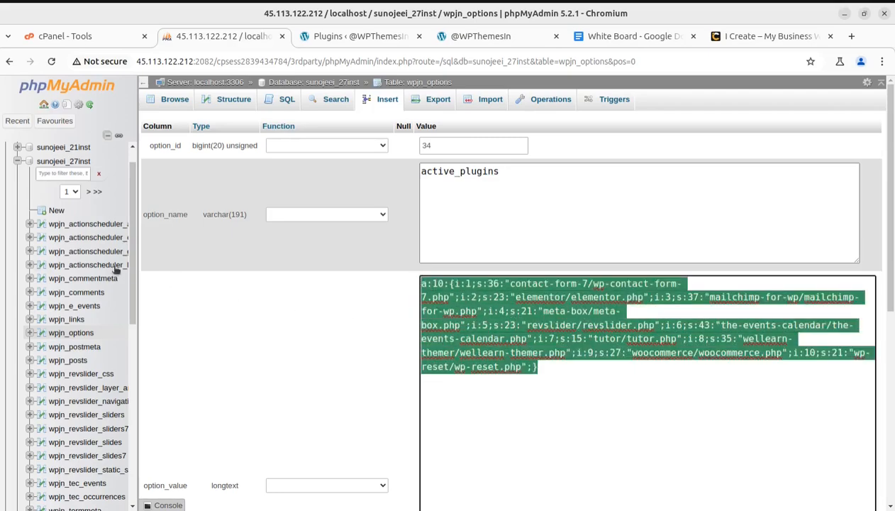
click(19, 247)
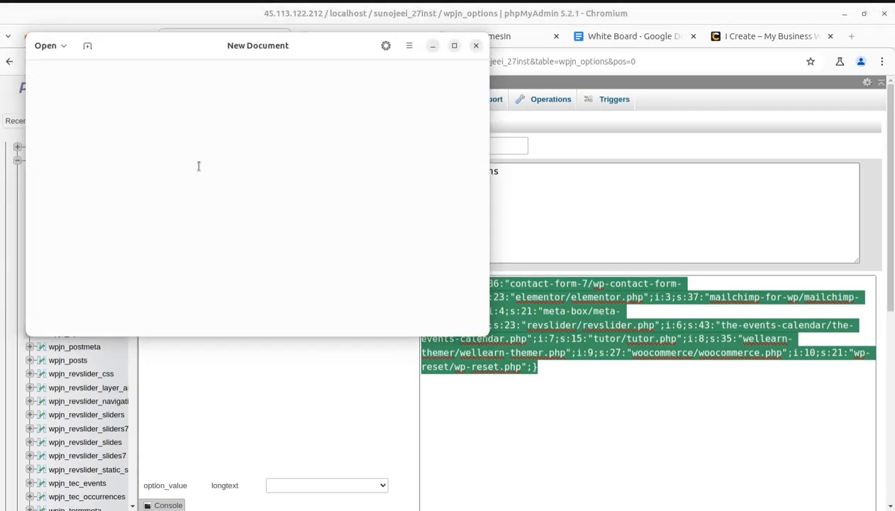
key(ctrl+v)
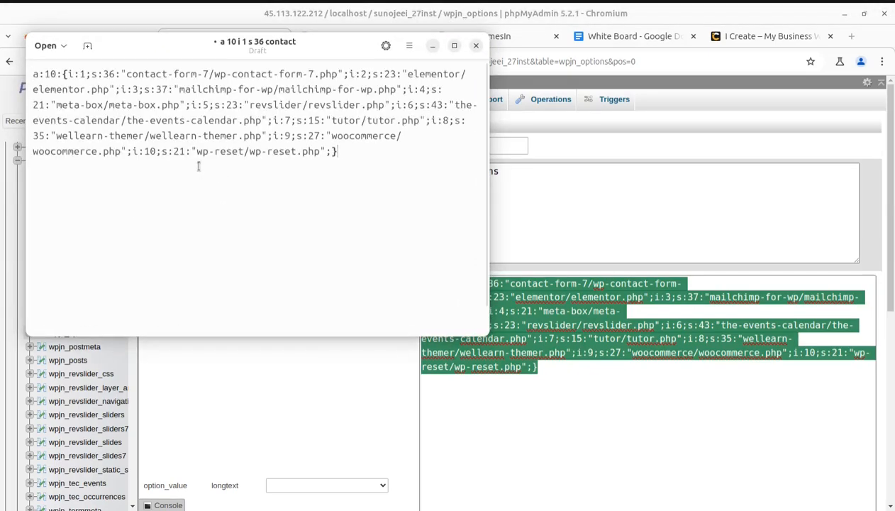
click(433, 47)
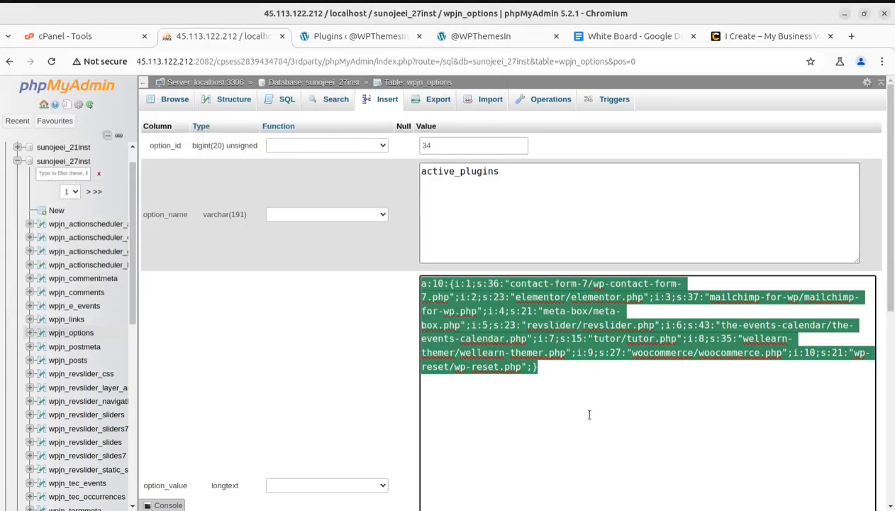
Examine the opening and closing curly braces that enclose the plugin list in option_value.
click(555, 372)
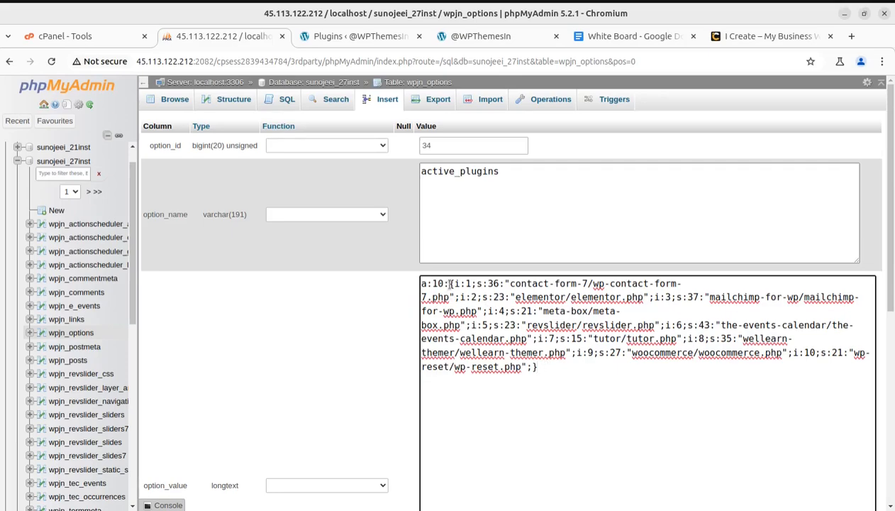
drag(449, 284, 455, 284)
click(535, 367)
Compare the Redux Framework display name on the Plugins page with the tutor folder name in the phpMyAdmin option_value.
click(338, 37)
scroll(225, 385, up, 2)
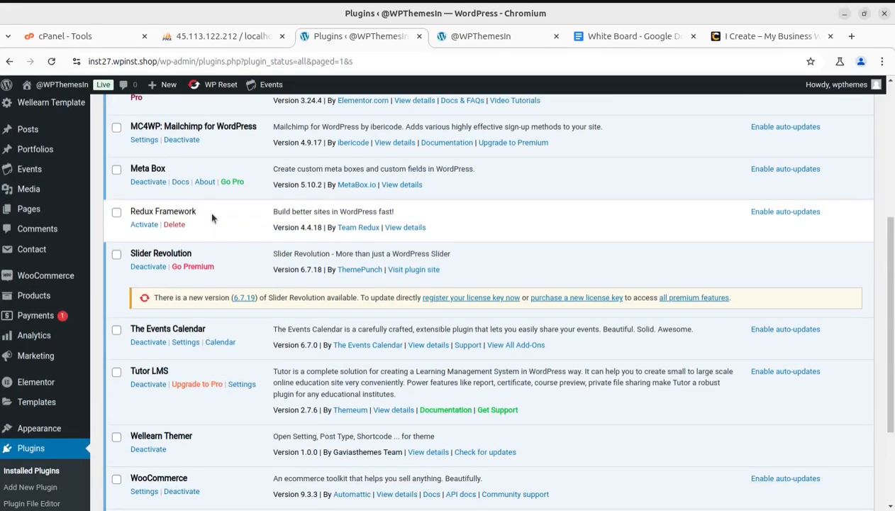
drag(129, 211, 199, 215)
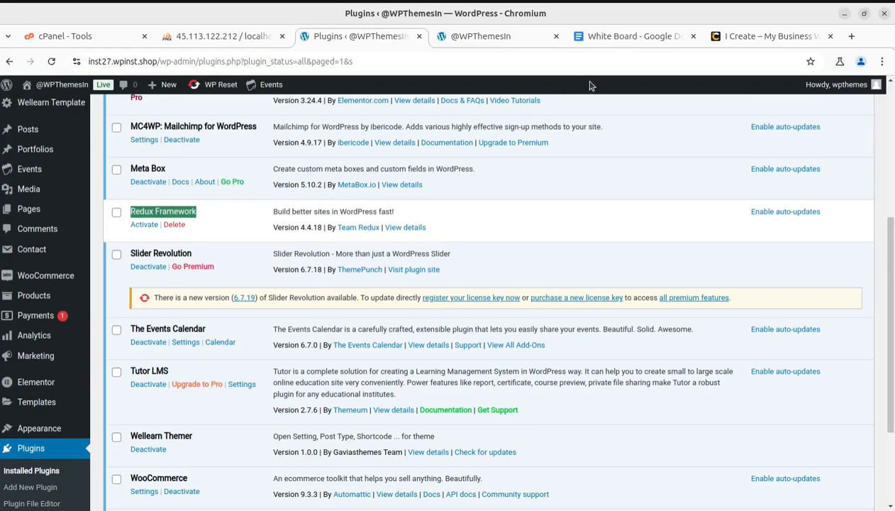
click(230, 46)
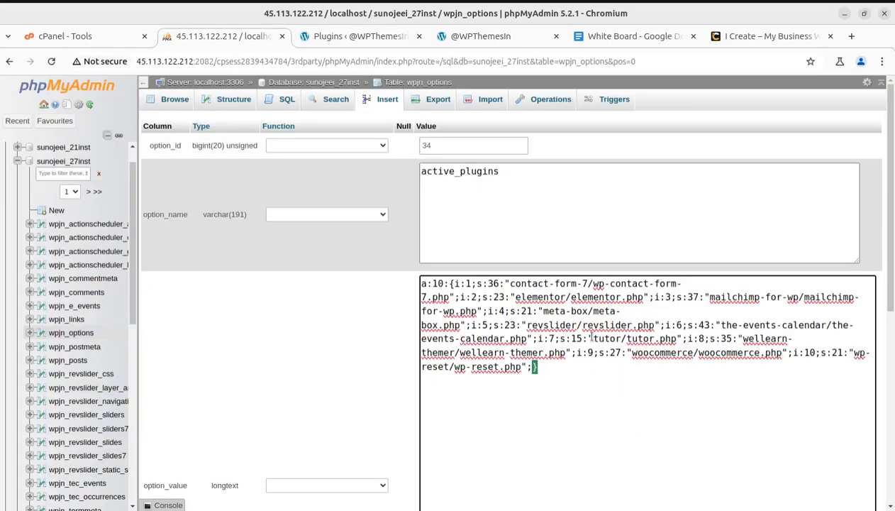
drag(593, 338, 616, 338)
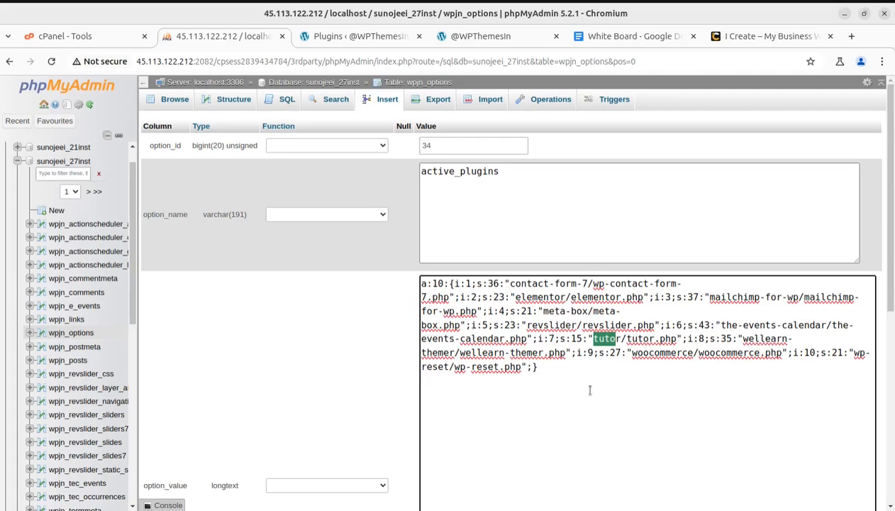
click(550, 369)
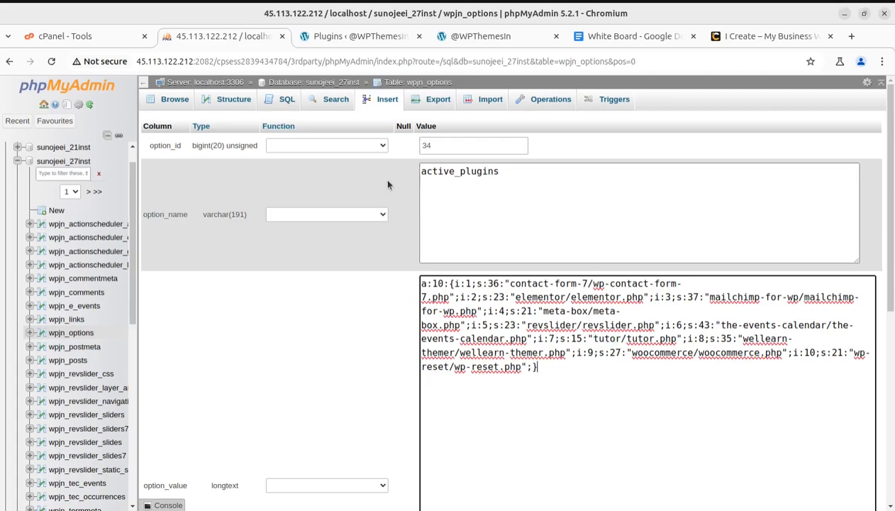
Load Redux Framework in the WordPress Plugin File Editor, accepting the warning about direct edits.
click(373, 38)
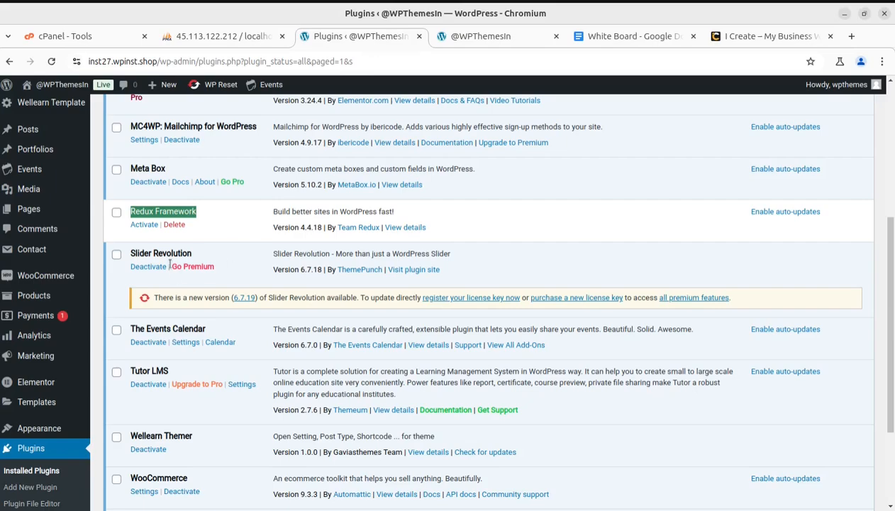
click(489, 224)
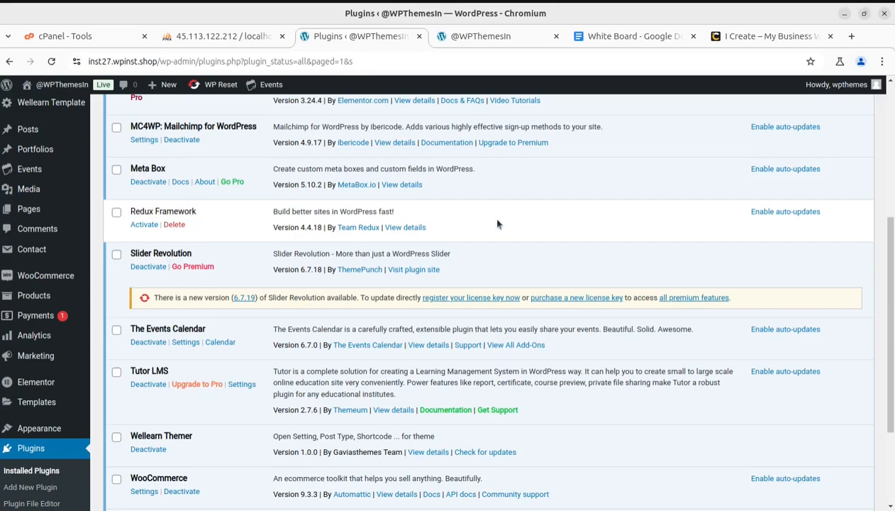
scroll(97, 378, down, 3)
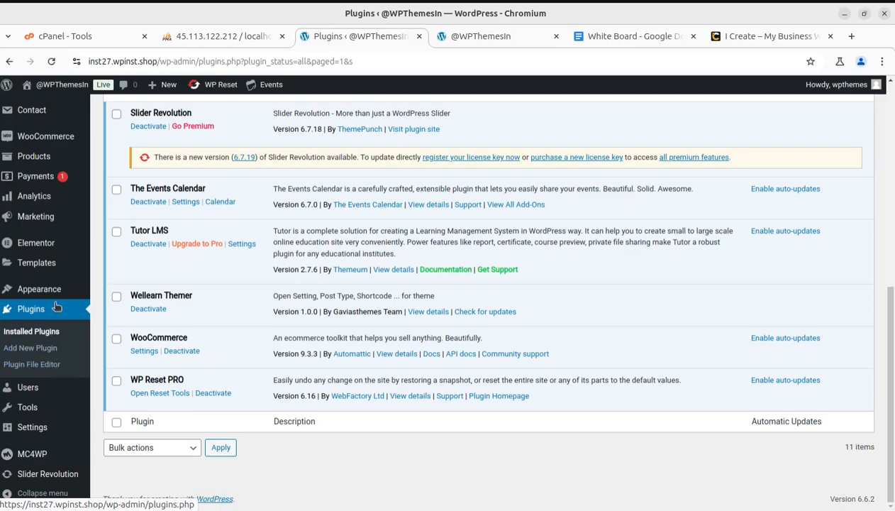
click(45, 364)
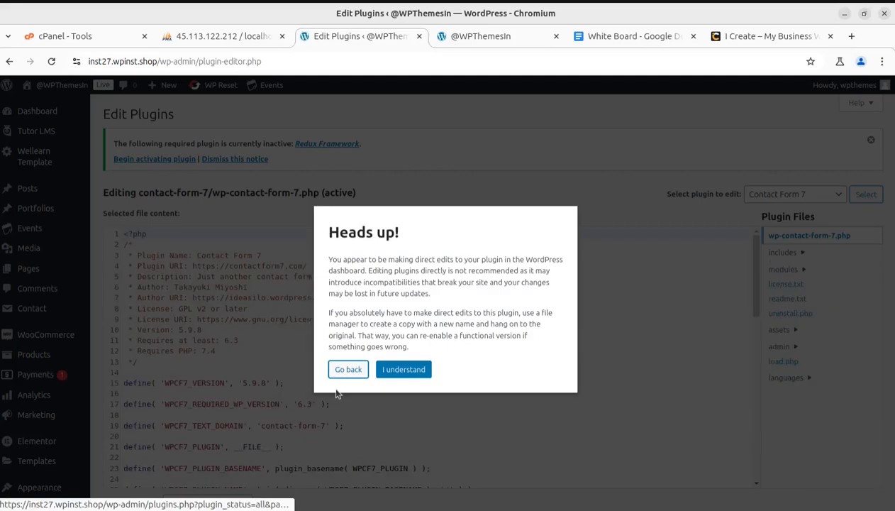
click(399, 368)
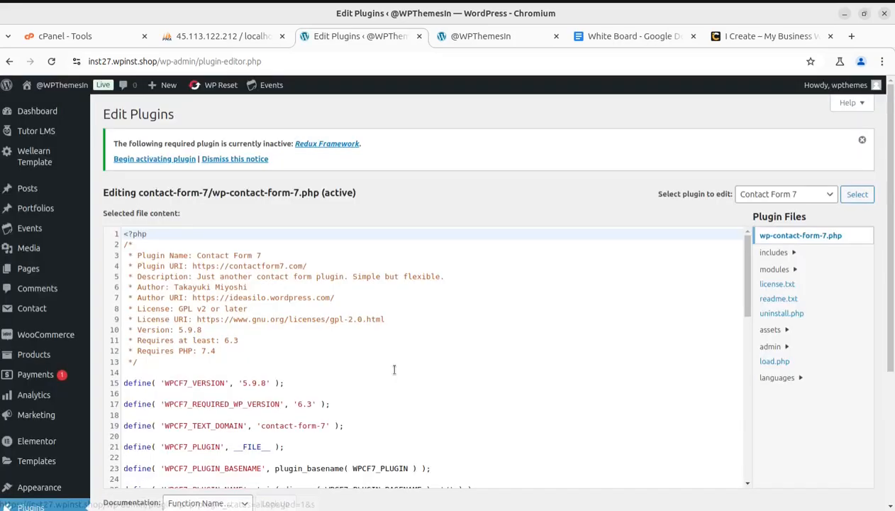
click(829, 195)
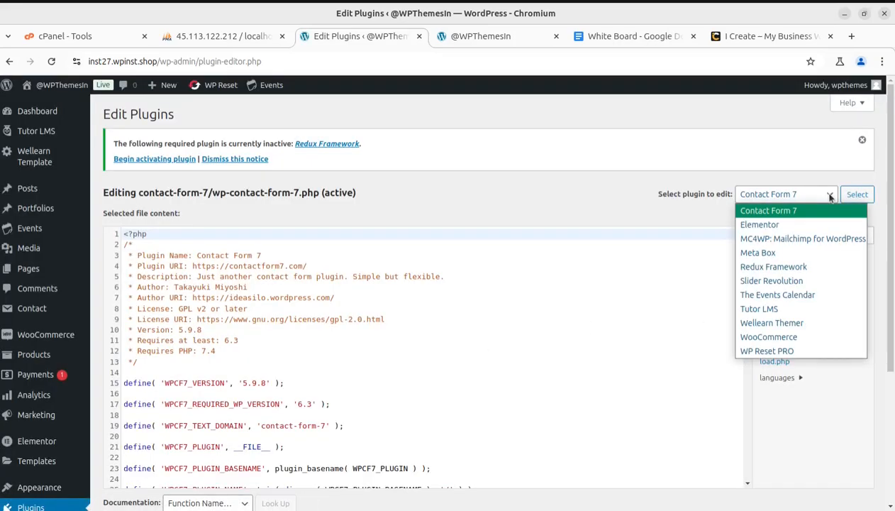
click(768, 269)
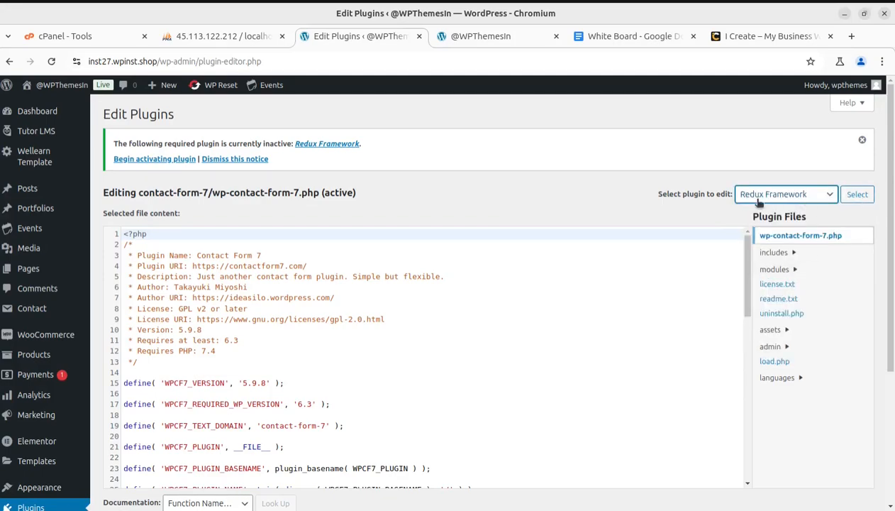
click(855, 200)
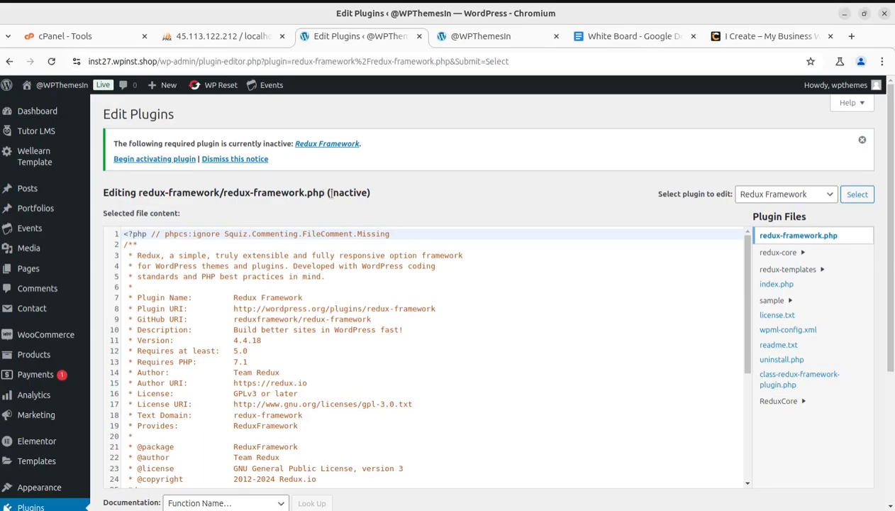
Copy the path redux-framework/redux-framework.php from the editor heading into the text editor document, below the backed-up option_value.
drag(327, 192, 364, 195)
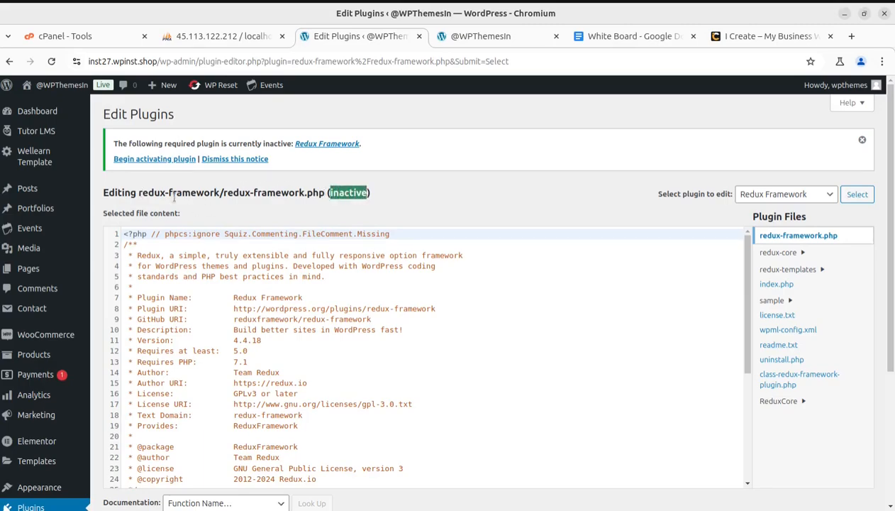
drag(138, 192, 324, 192)
key(ctrl+c)
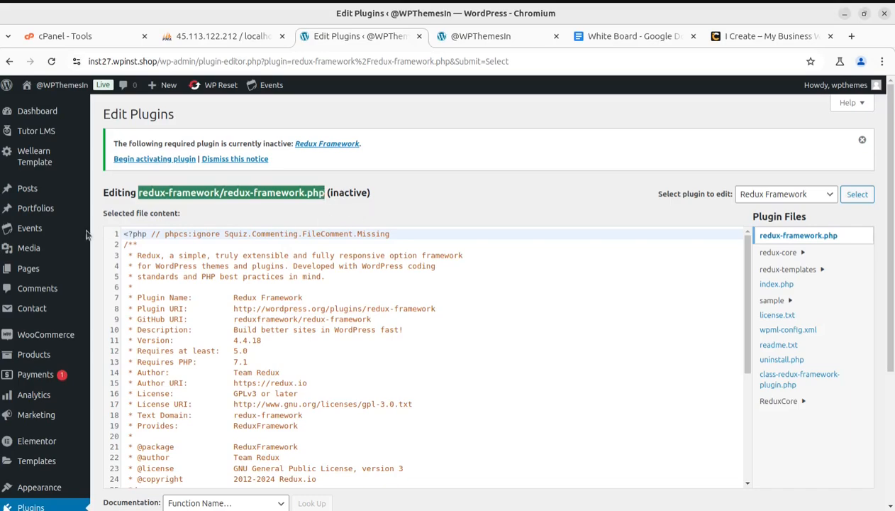
click(1, 248)
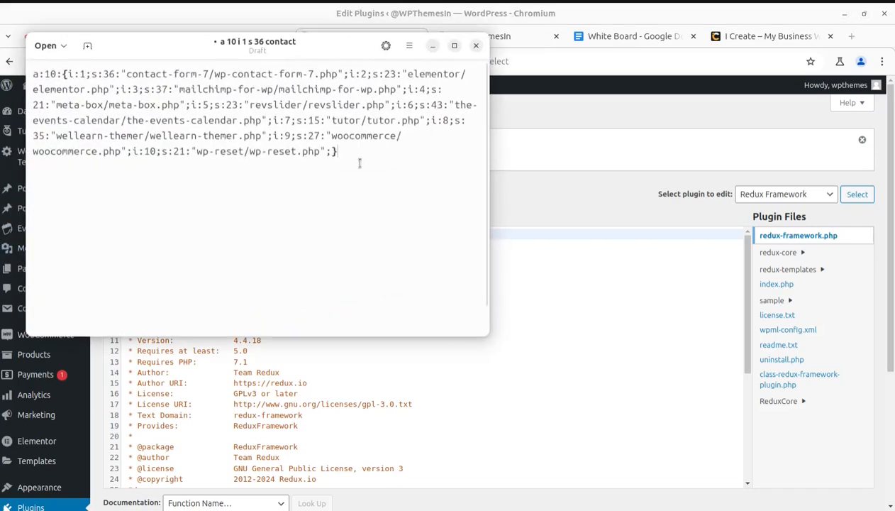
key(Return)
key(Return)
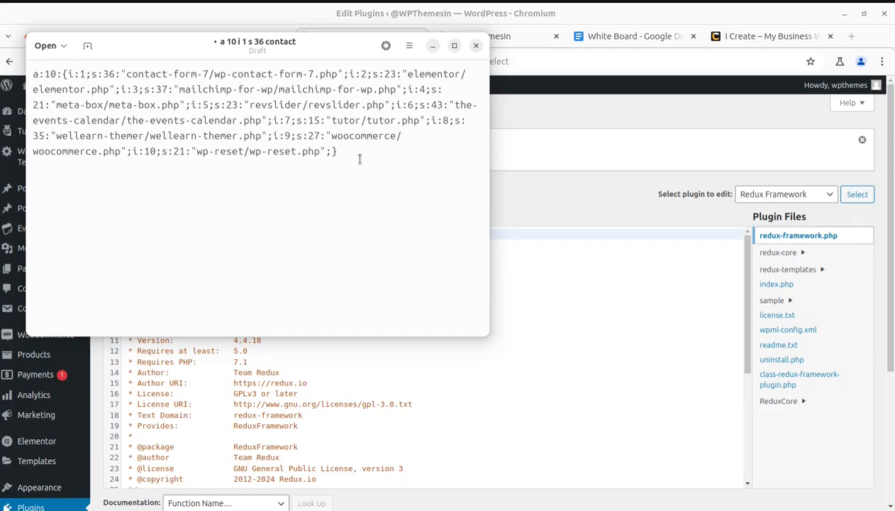
key(ctrl+v)
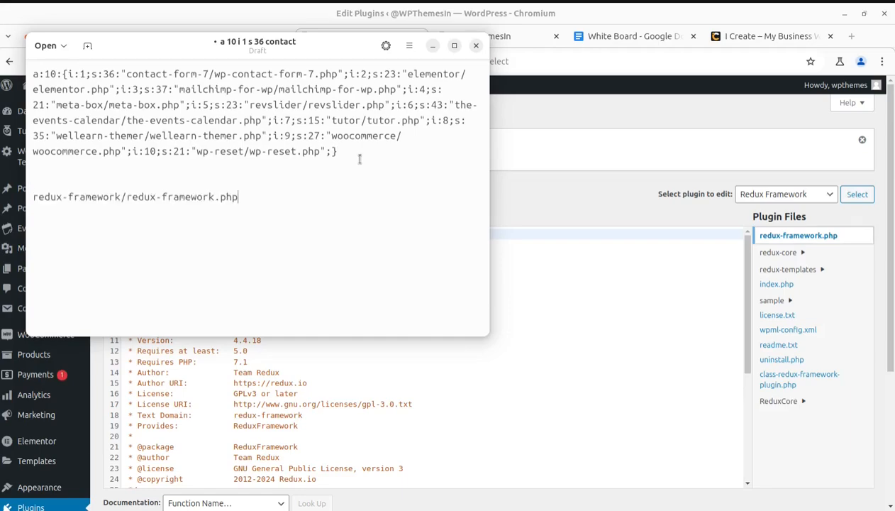
click(432, 46)
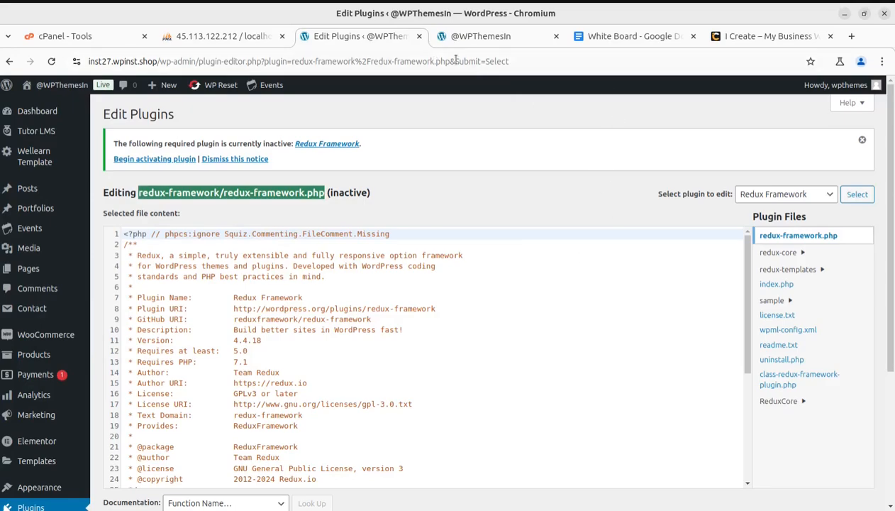
Return to phpMyAdmin and examine the last plugin entry, wp-reset, and its closing punctuation in option_value.
click(228, 39)
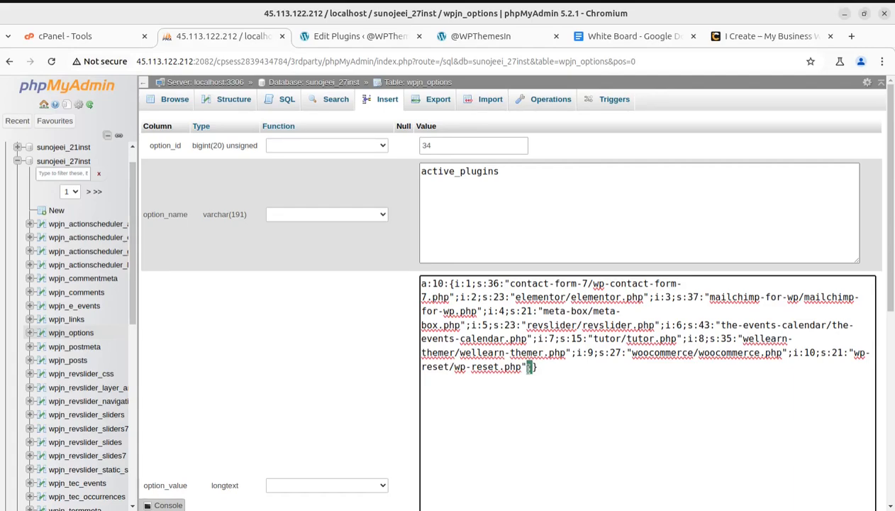
drag(793, 353, 837, 362)
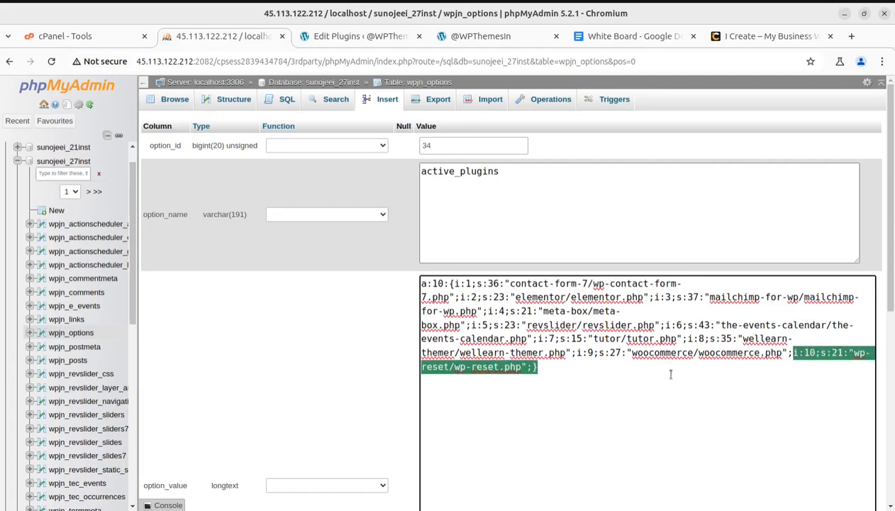
drag(671, 374, 521, 367)
drag(522, 366, 526, 367)
click(583, 376)
click(529, 367)
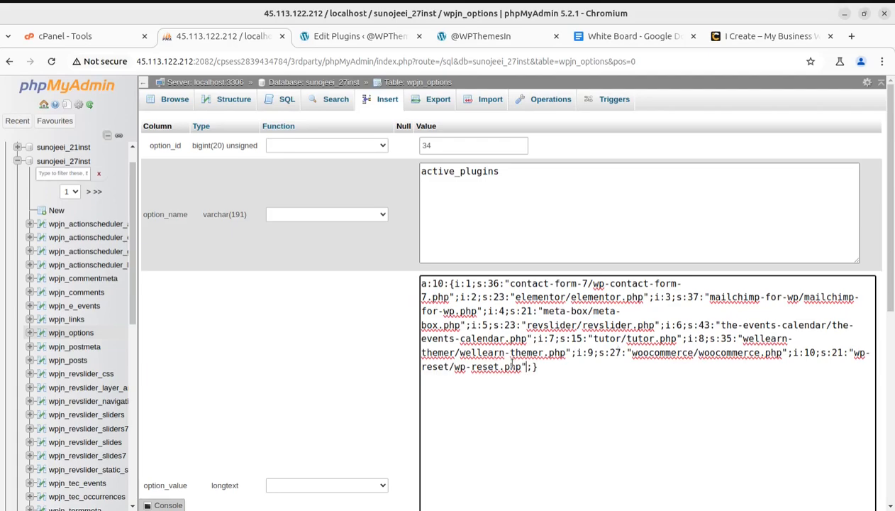
Duplicate the entry i:10;s:21:"wp-reset/wp-reset.php"; just before the closing brace of option_value.
drag(793, 353, 532, 369)
key(ctrl+c)
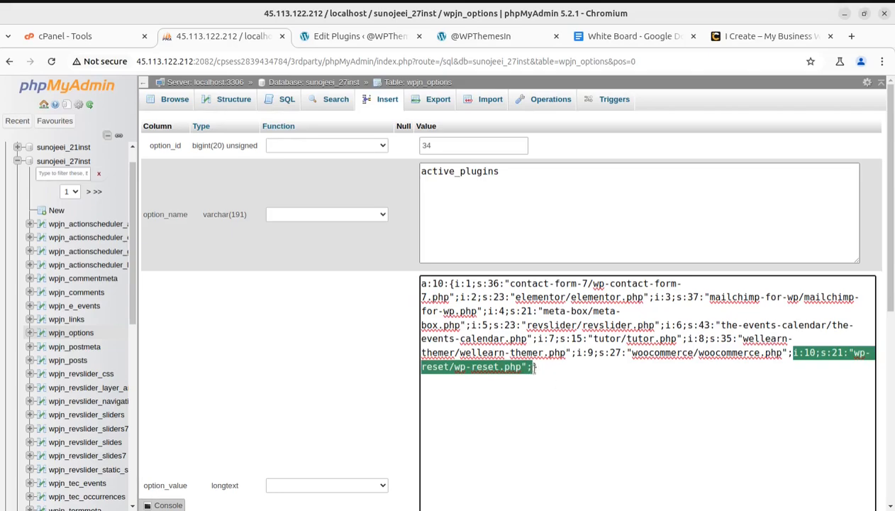
click(574, 372)
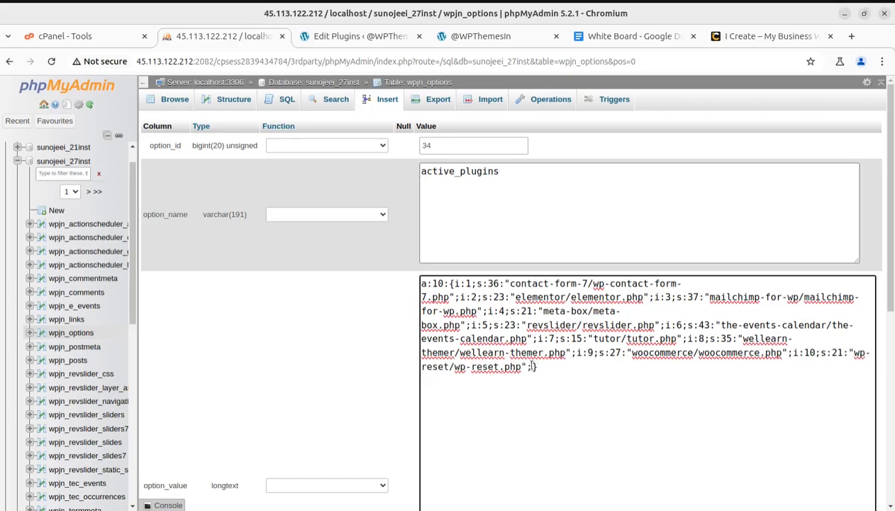
key(ctrl+v)
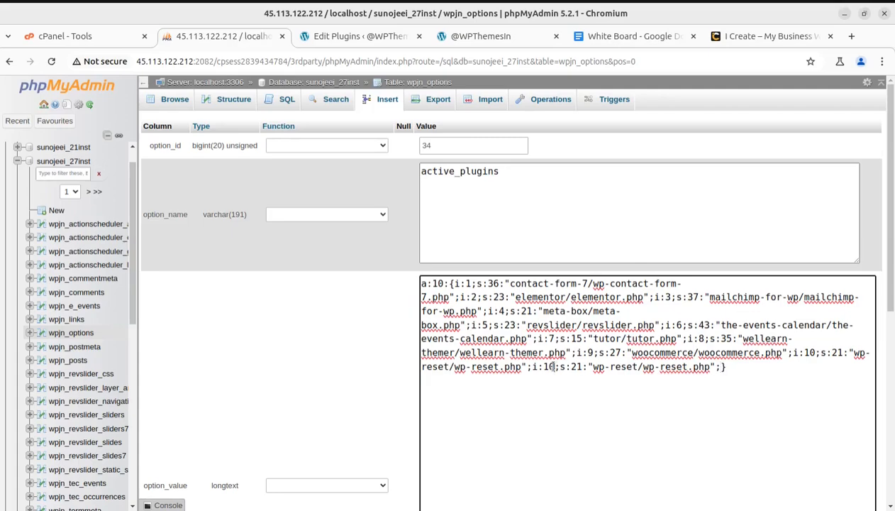
Change the duplicated last entry's index to 11 and its path to redux-framework/redux-framework.php, taken from the text editor document.
key(BackSpace)
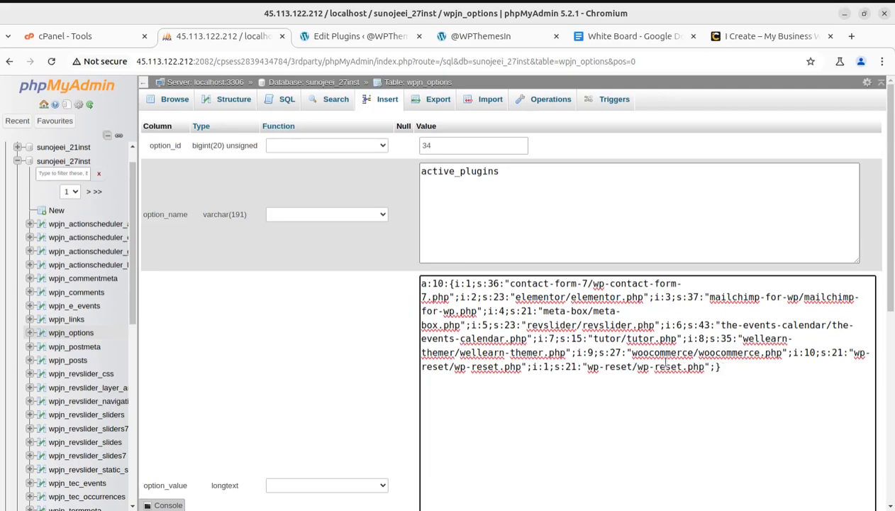
text(1)
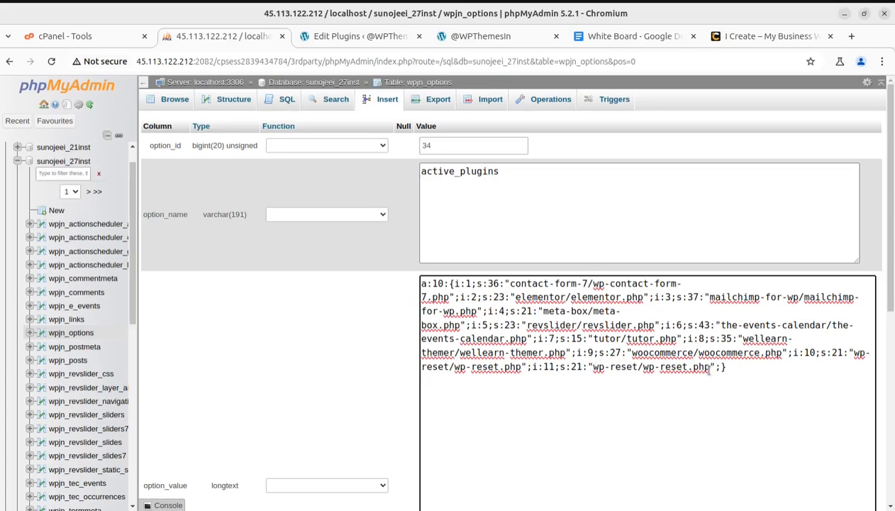
click(0, 253)
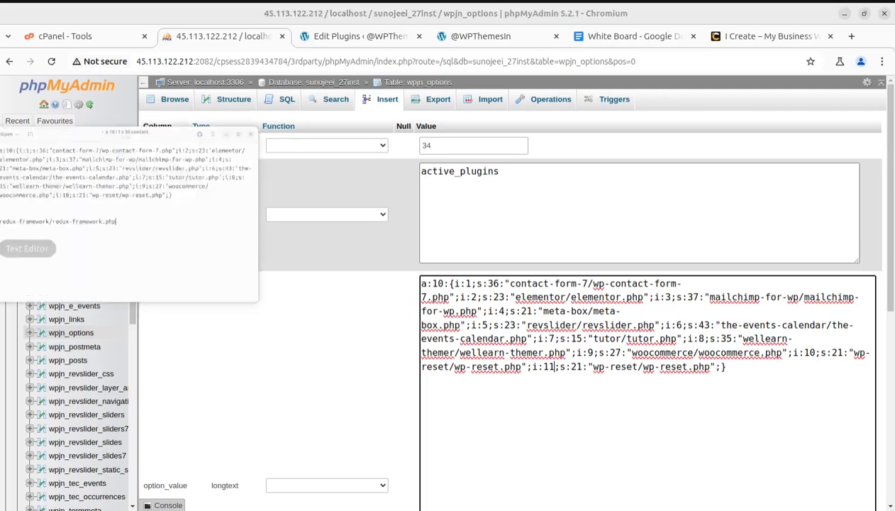
drag(33, 196, 238, 198)
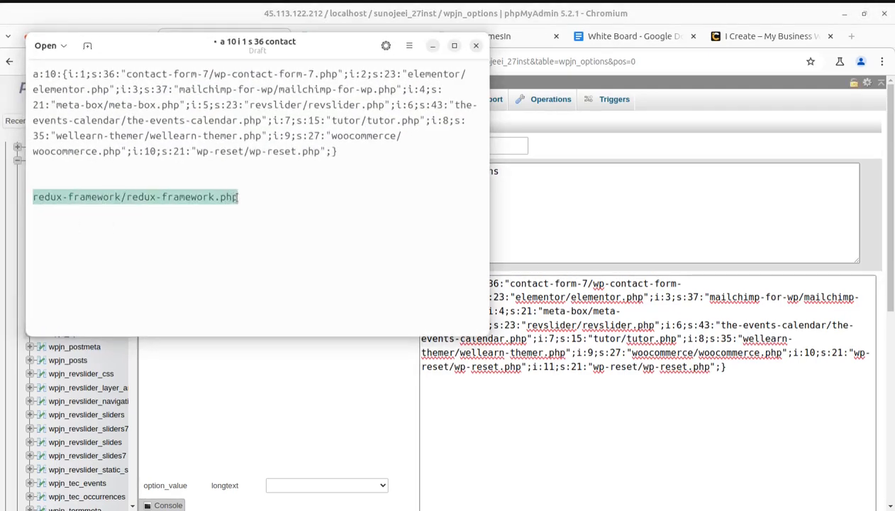
click(433, 45)
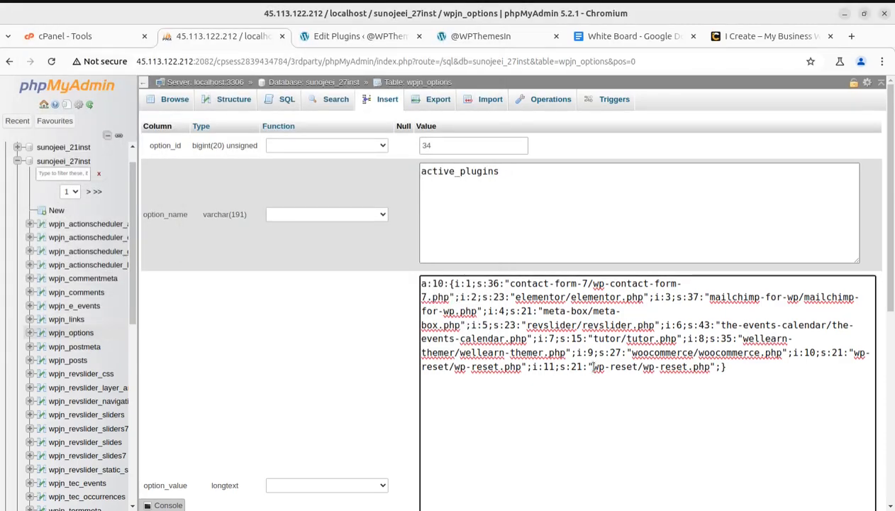
drag(593, 367, 693, 367)
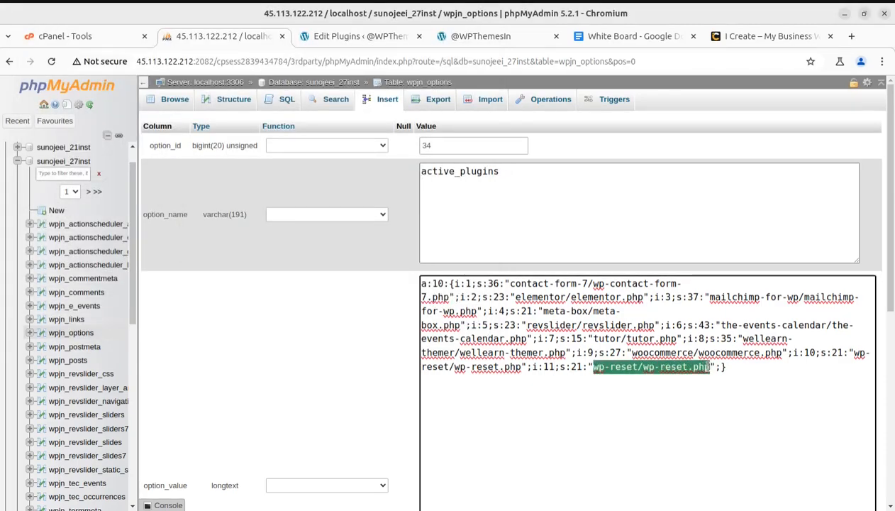
text(redux-framework/redux-framework.php)
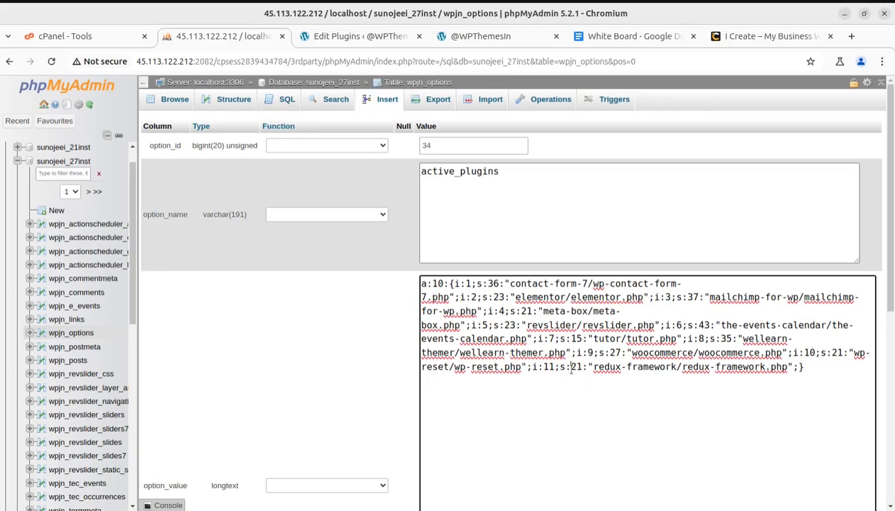
Count the characters of the path redux-framework/redux-framework.php in the new entry one by one.
drag(572, 366, 580, 368)
click(586, 367)
key(Right)
key(Right)
key(Right)
key(Right)
key(Right)
double_click(835, 353)
click(592, 366)
key(Right)
key(Right)
key(Right)
key(Right)
key(Right)
key(Right)
Set the string length of the redux-framework entry to 35 and check it against the quoted path.
drag(584, 368, 572, 367)
text(3333)
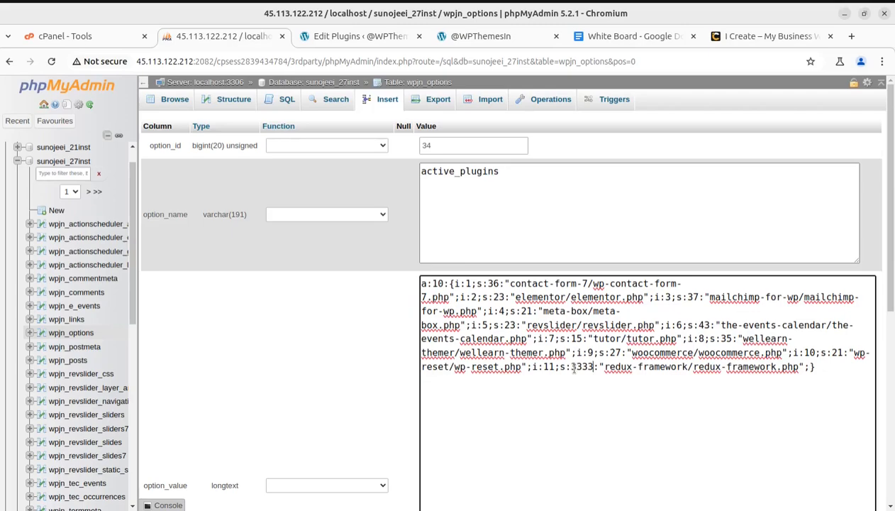
key(BackSpace)
key(BackSpace)
key(BackSpace)
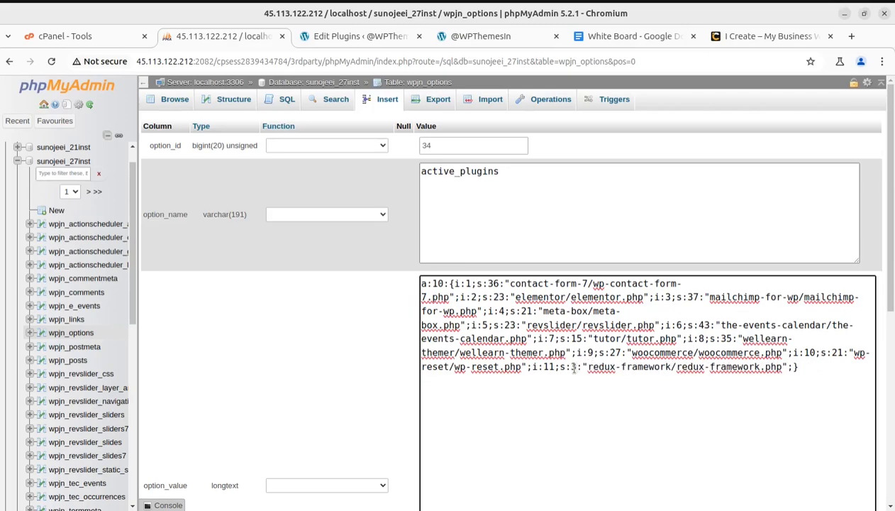
text(5)
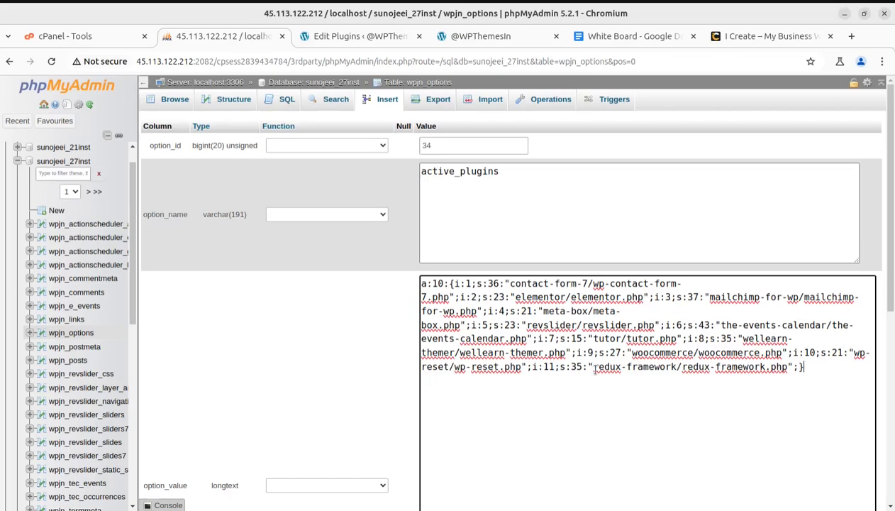
drag(595, 368, 785, 370)
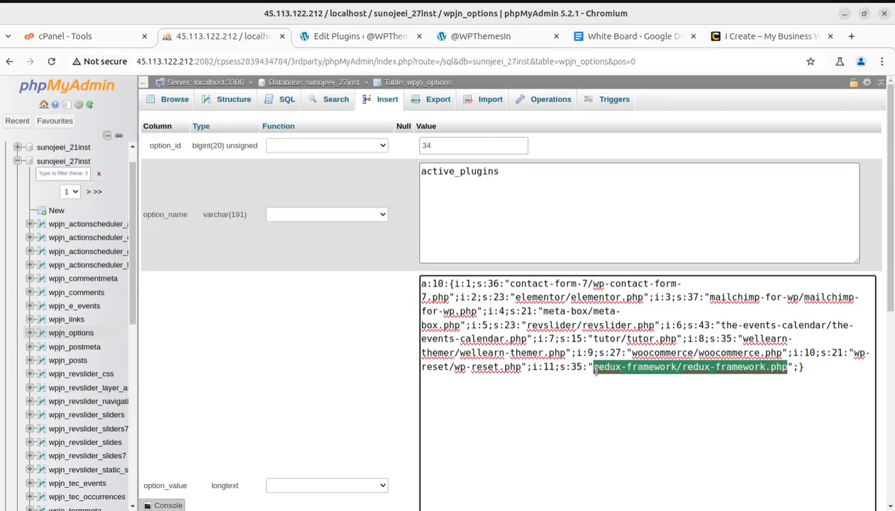
click(592, 398)
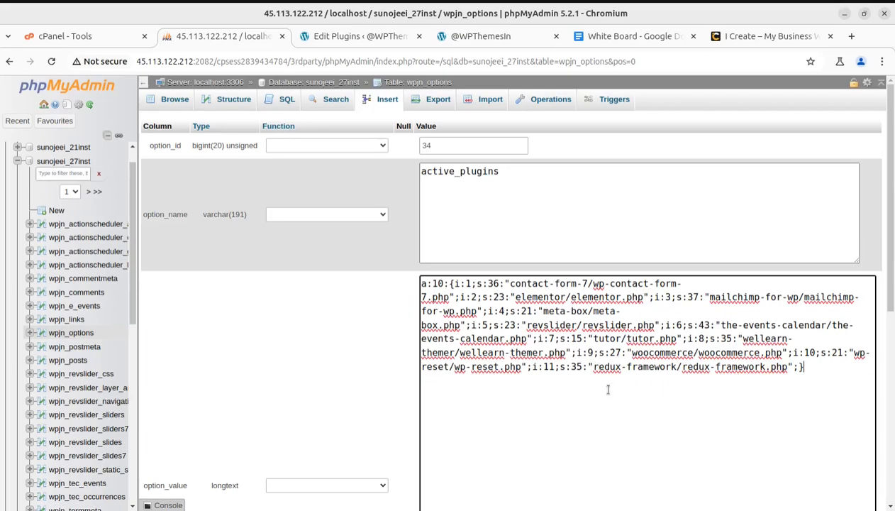
Set the array count at the start of option_value to 11 and check the closing punctuation after the last entry.
double_click(438, 283)
click(440, 283)
key(BackSpace)
text(1)
click(489, 392)
drag(797, 367, 809, 366)
click(803, 379)
Save the edited active_plugins record to the wpjn_options table.
scroll(814, 375, down, 1)
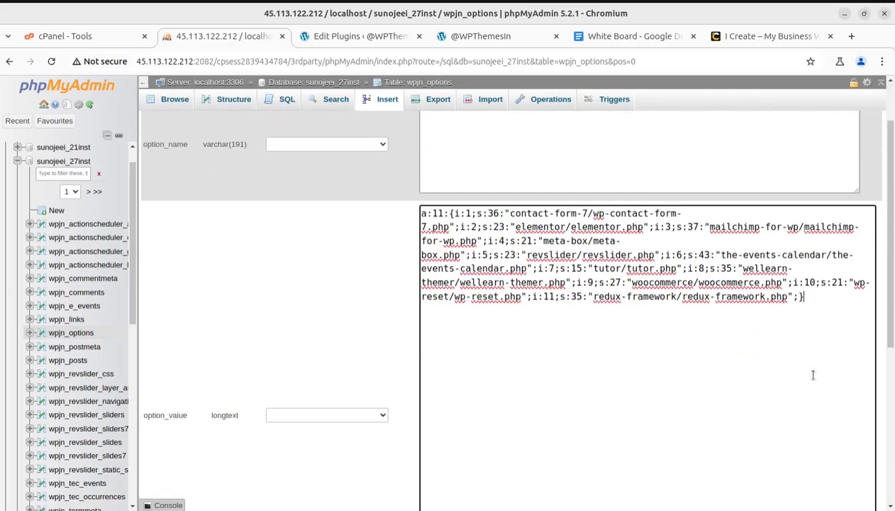
scroll(765, 383, down, 3)
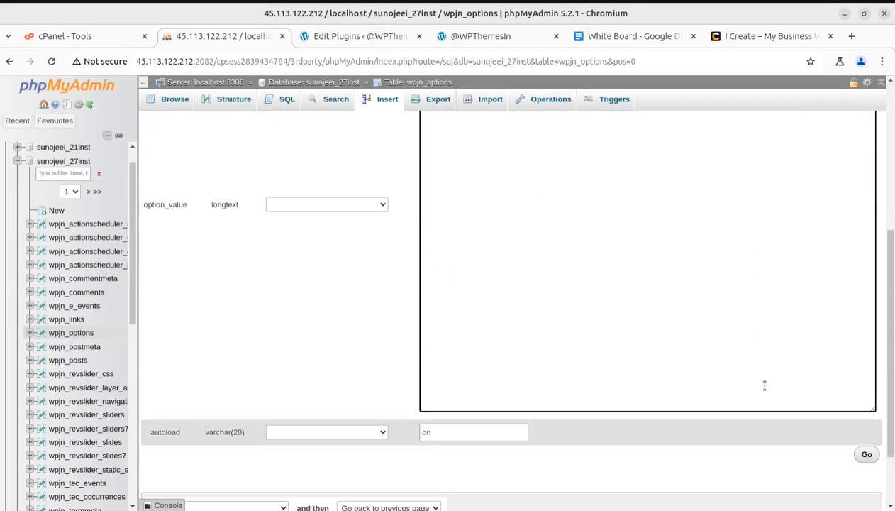
click(866, 455)
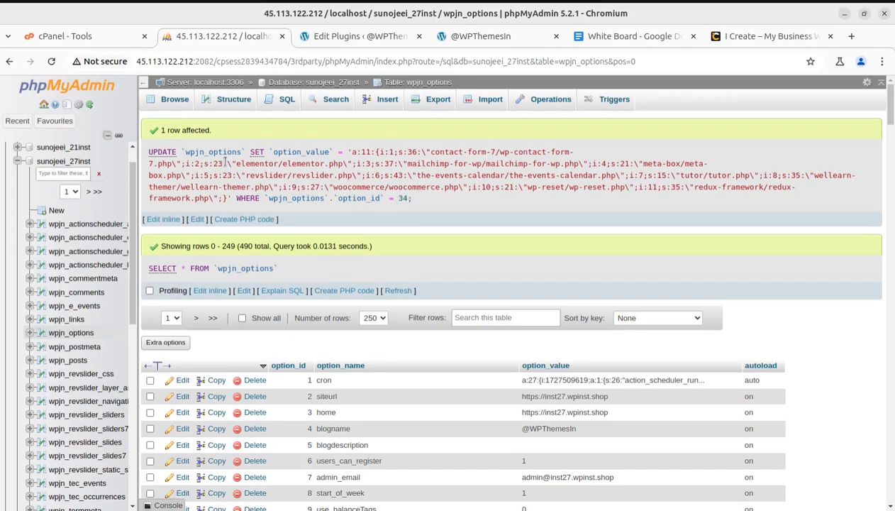
Find the active_plugins row in wpjn_options by searching the page for "activ", and reopen it for editing.
scroll(390, 294, down, 5)
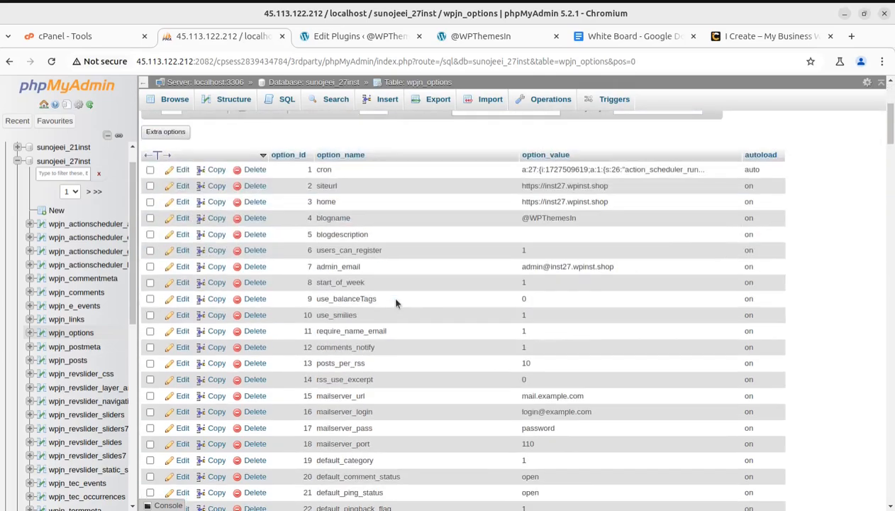
scroll(396, 302, down, 3)
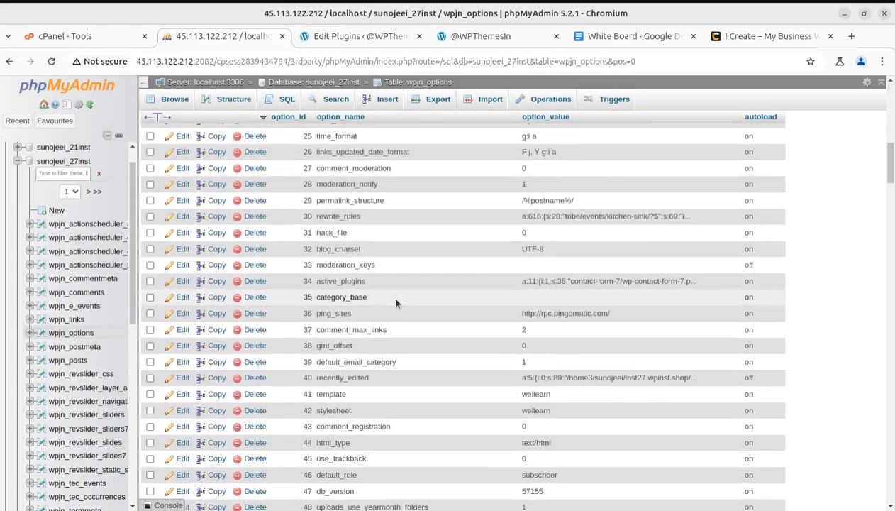
scroll(396, 303, down, 6)
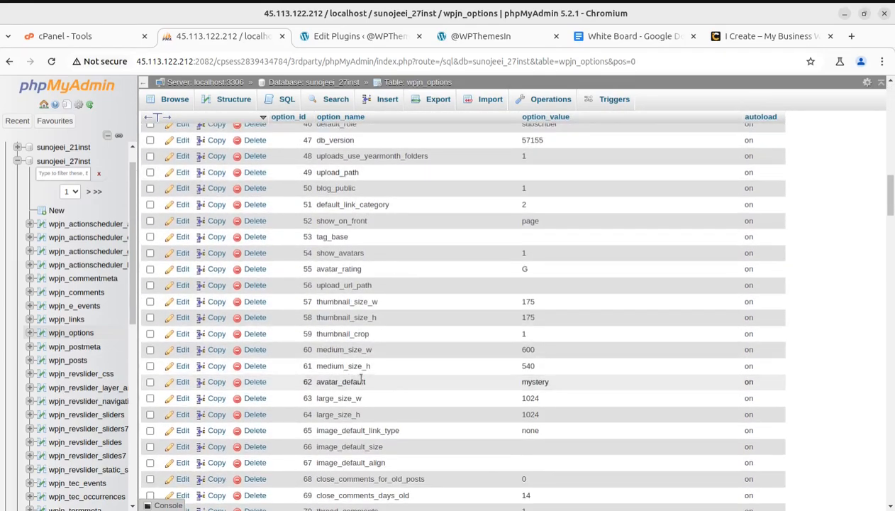
scroll(357, 371, down, 4)
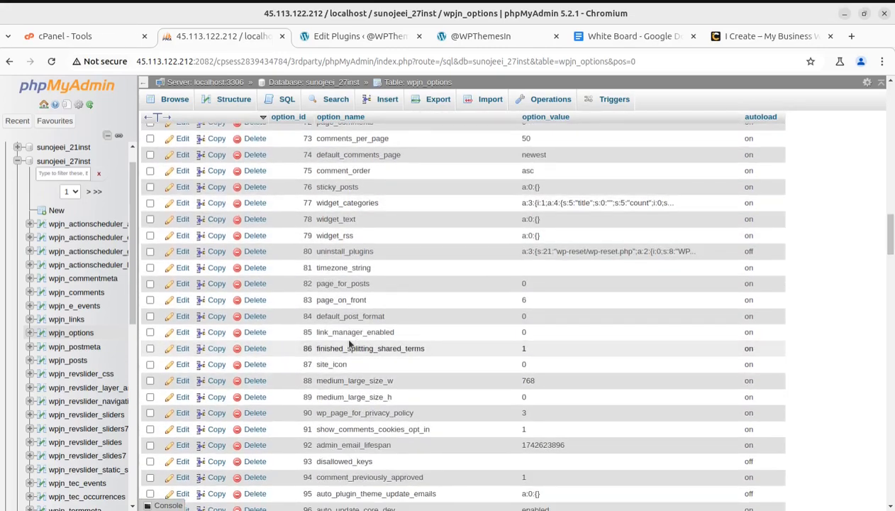
scroll(350, 346, down, 2)
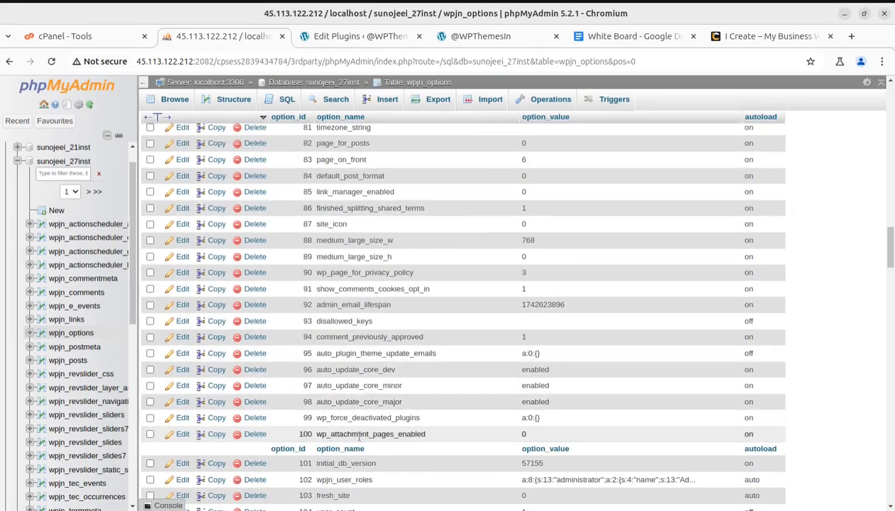
scroll(366, 433, down, 2)
scroll(366, 435, down, 2)
scroll(351, 387, down, 3)
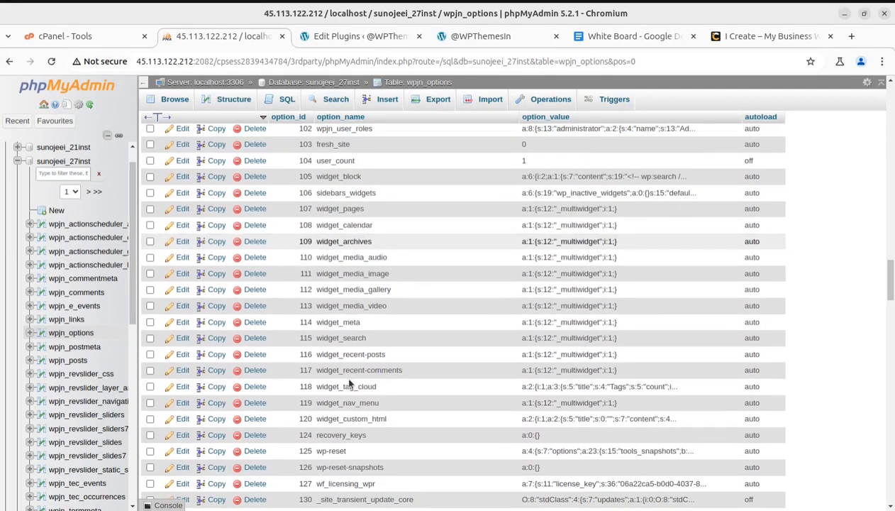
scroll(348, 384, down, 2)
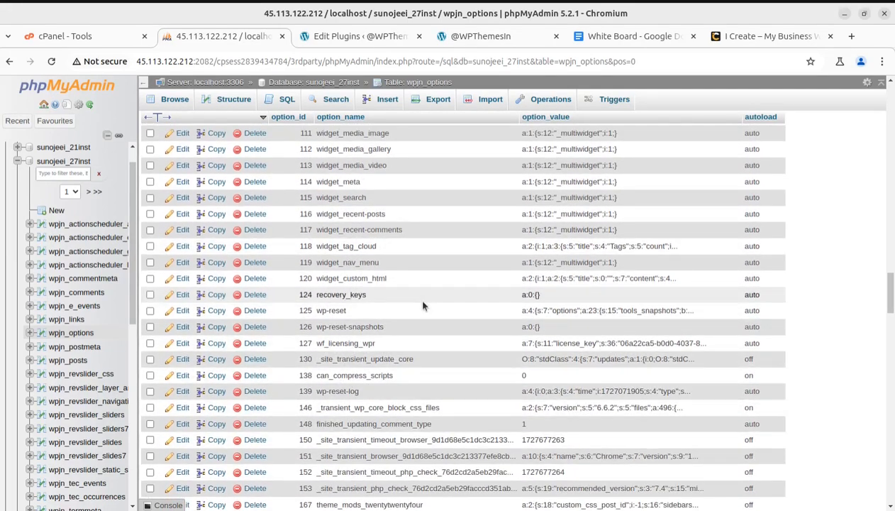
key(ctrl+f)
text(activ)
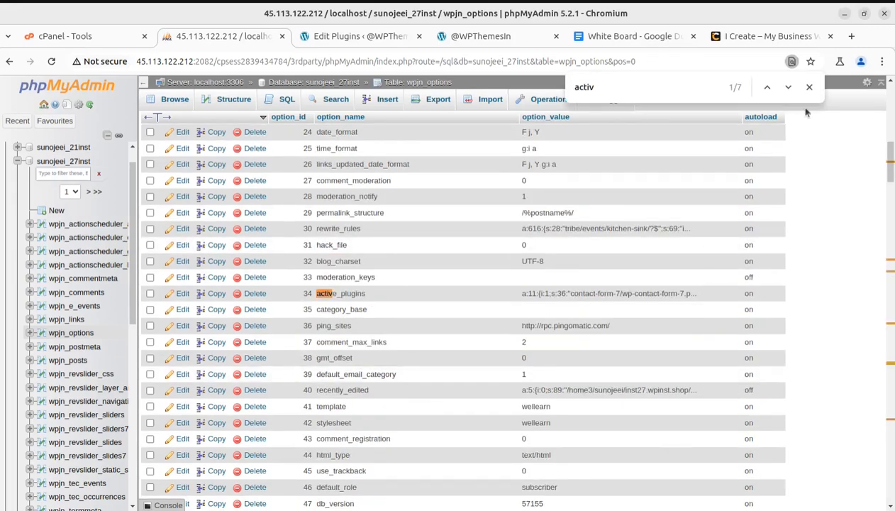
click(809, 87)
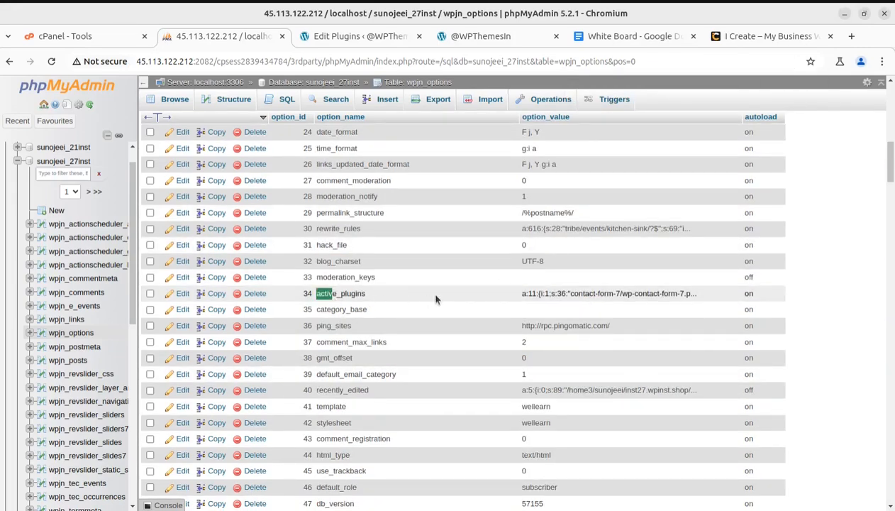
click(180, 294)
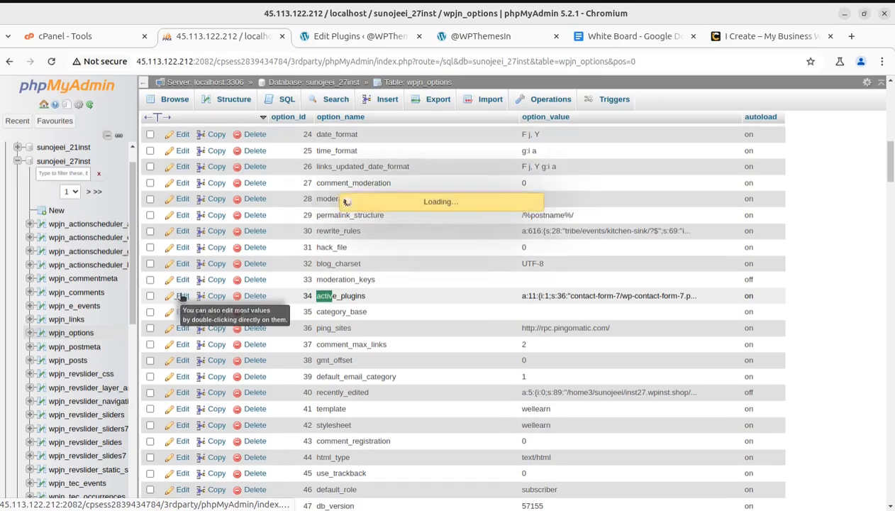
Review the saved option_value and the form's save options, and return to the table list of database sunojeei_27inst.
scroll(507, 319, up, 5)
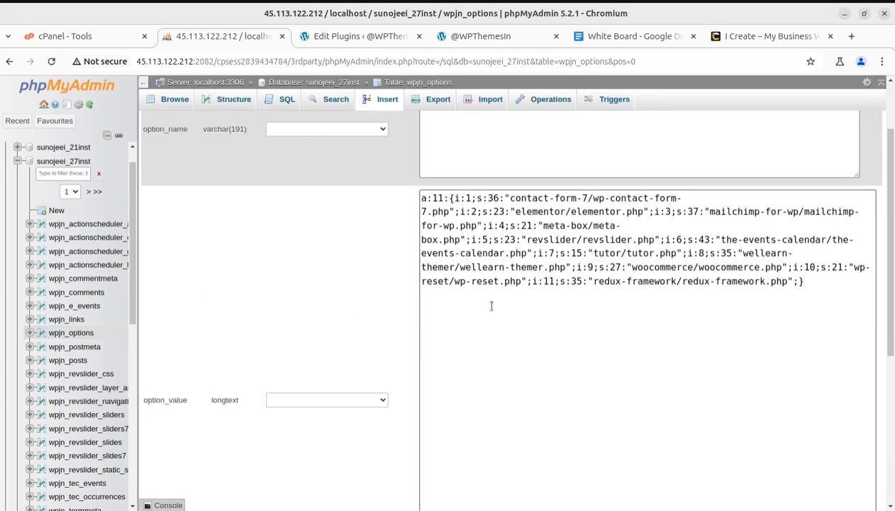
scroll(760, 317, down, 5)
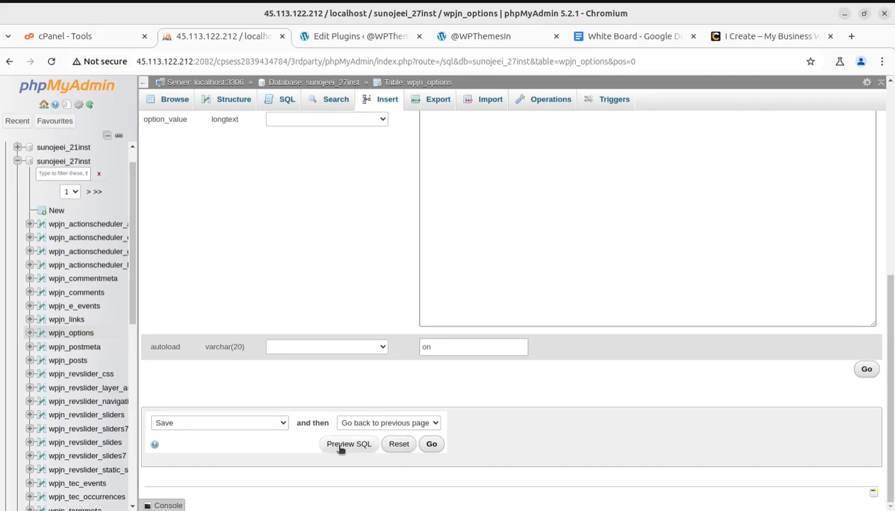
scroll(388, 419, up, 5)
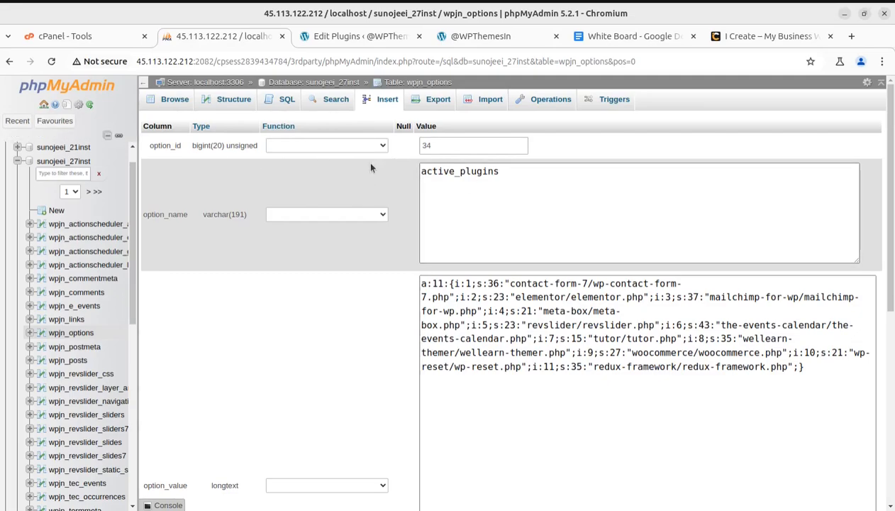
click(53, 166)
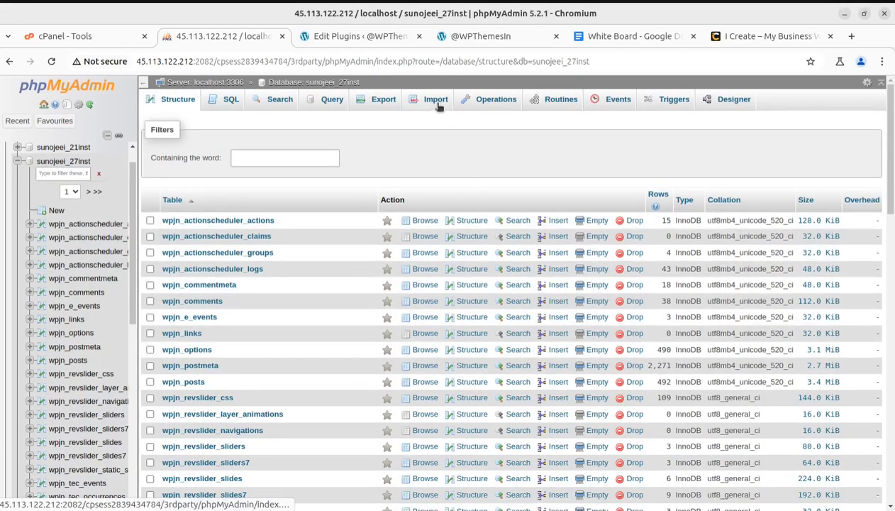
Switch to the WordPress admin, open the list of installed plugins and check the status of Redux Framework.
click(359, 36)
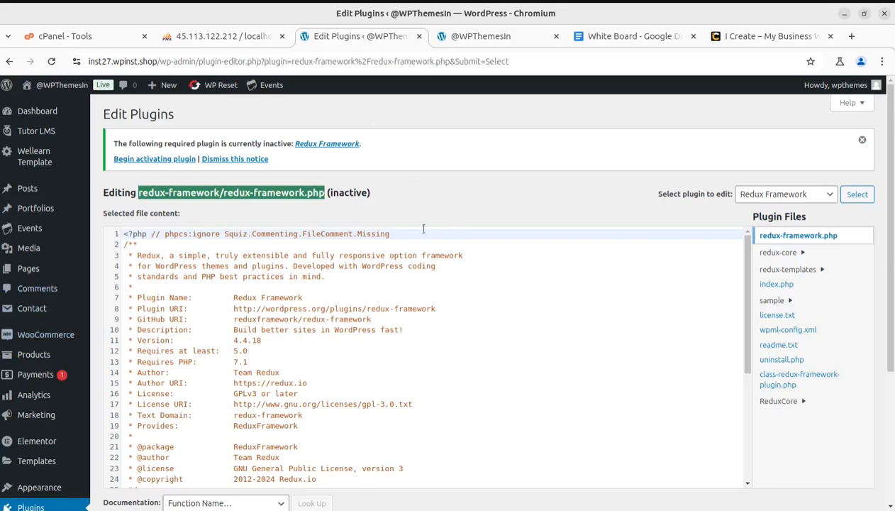
click(451, 216)
scroll(110, 344, down, 2)
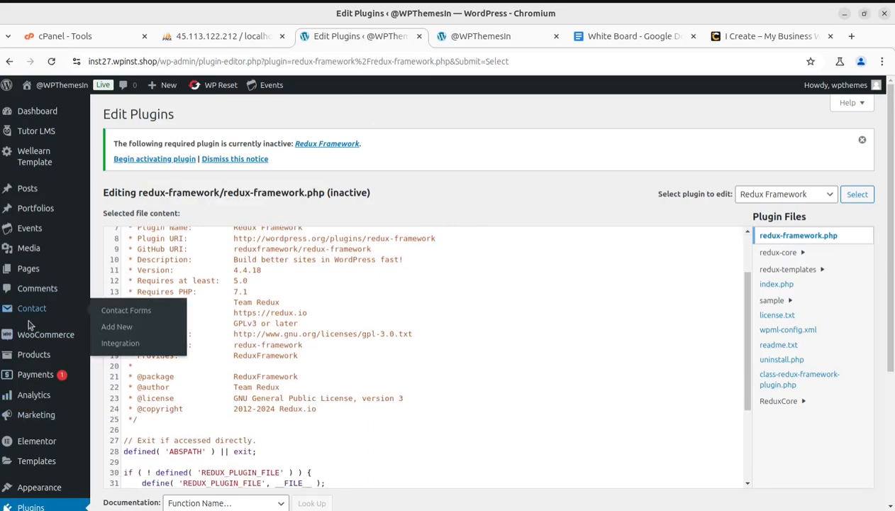
scroll(30, 363, down, 2)
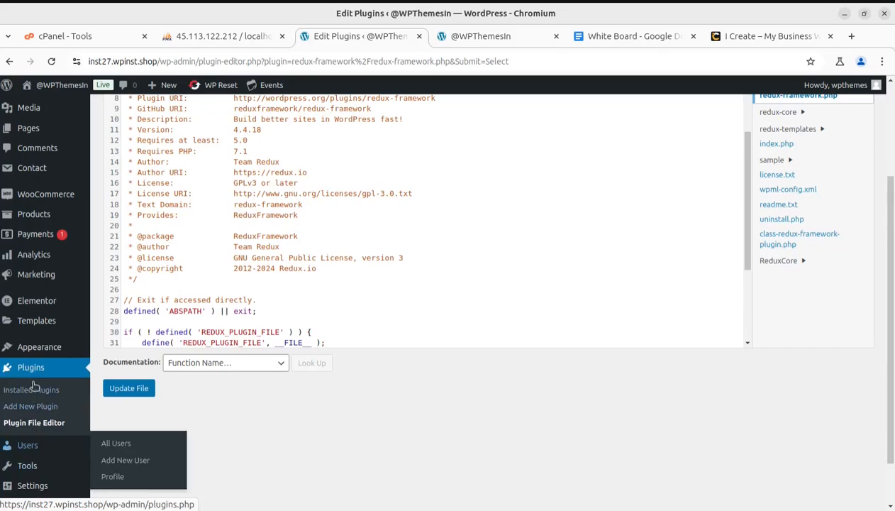
mouse_move(29, 350)
scroll(29, 298, down, 1)
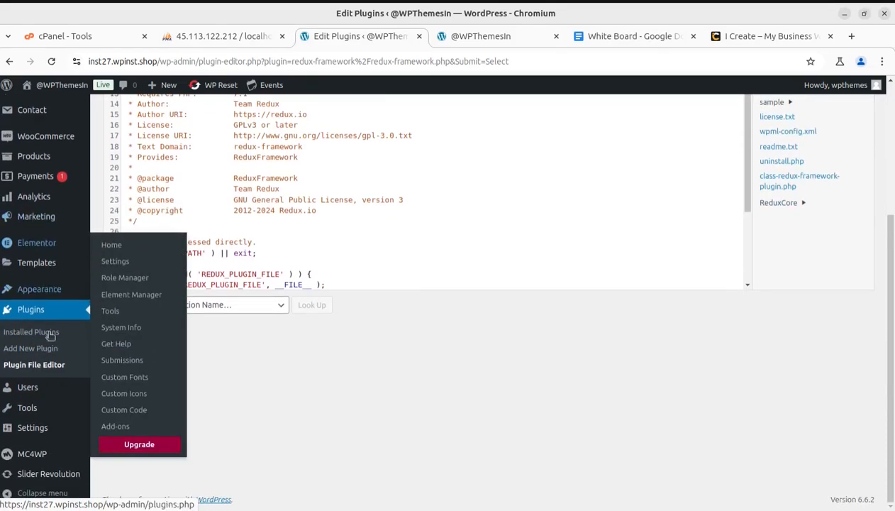
mouse_move(37, 414)
scroll(36, 426, up, 3)
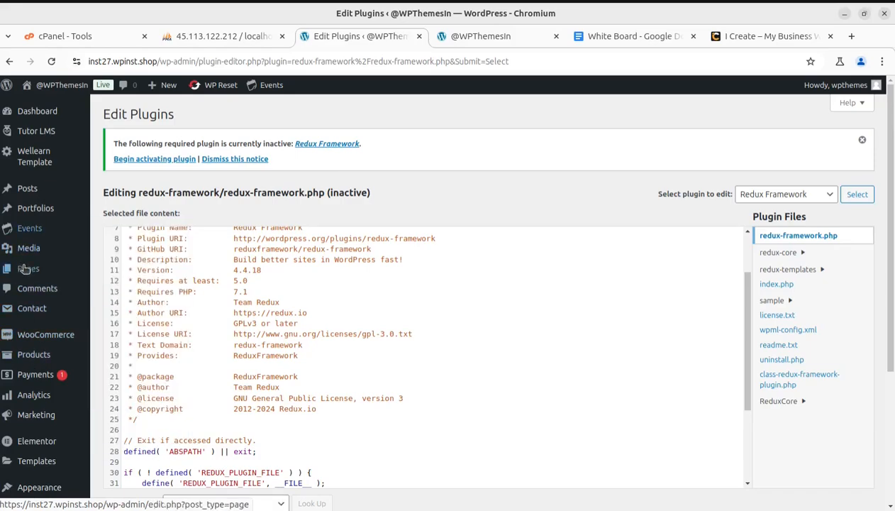
scroll(32, 255, down, 3)
scroll(44, 244, up, 3)
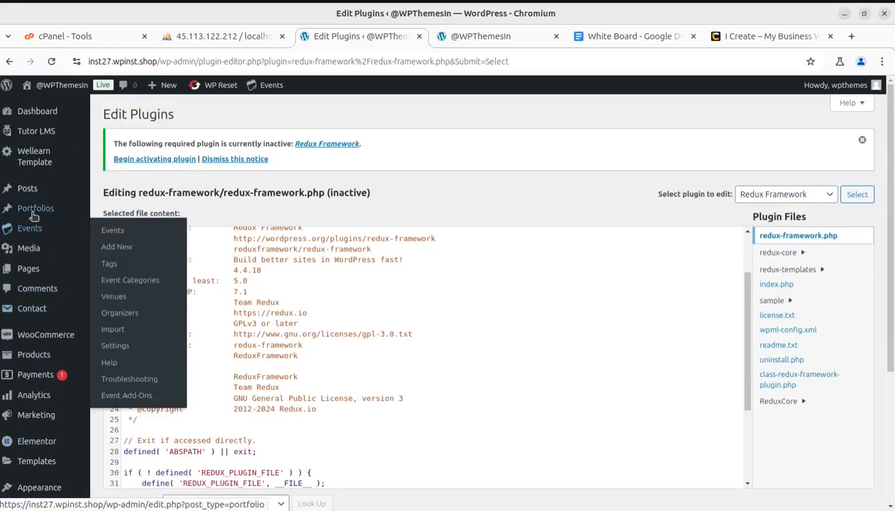
scroll(39, 243, down, 1)
scroll(41, 262, down, 1)
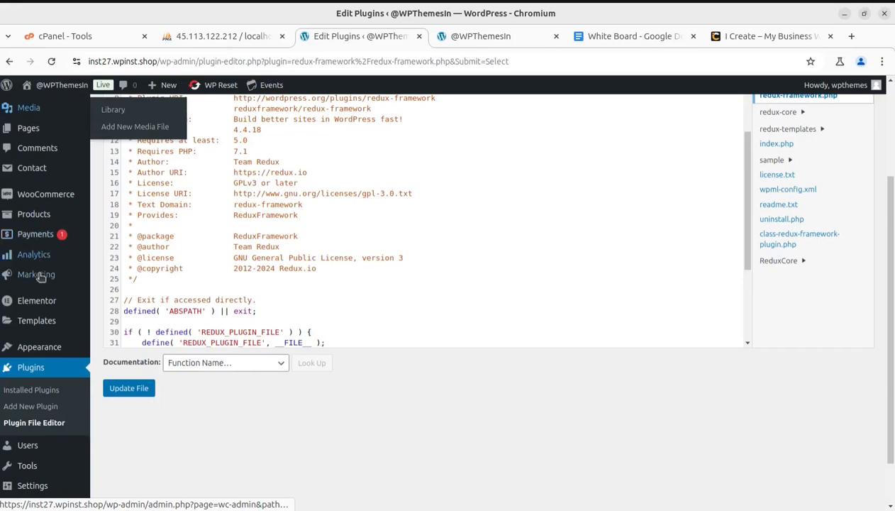
scroll(14, 355, down, 3)
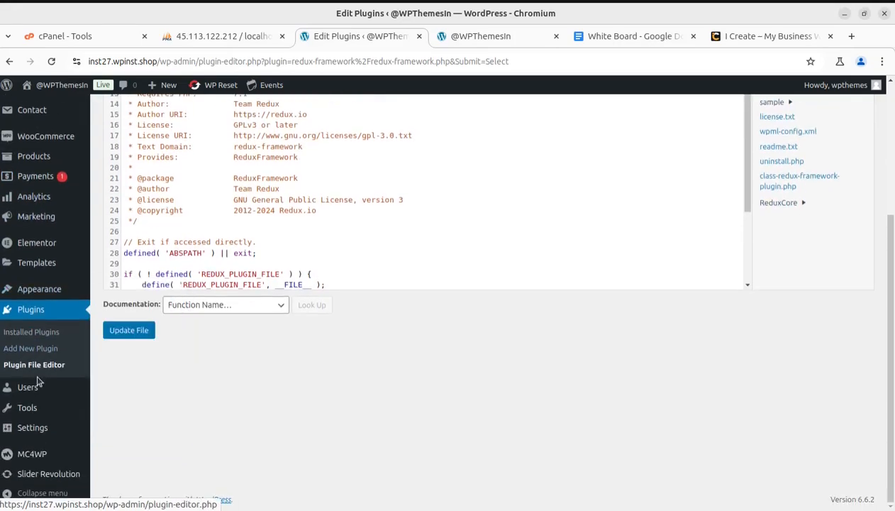
click(29, 333)
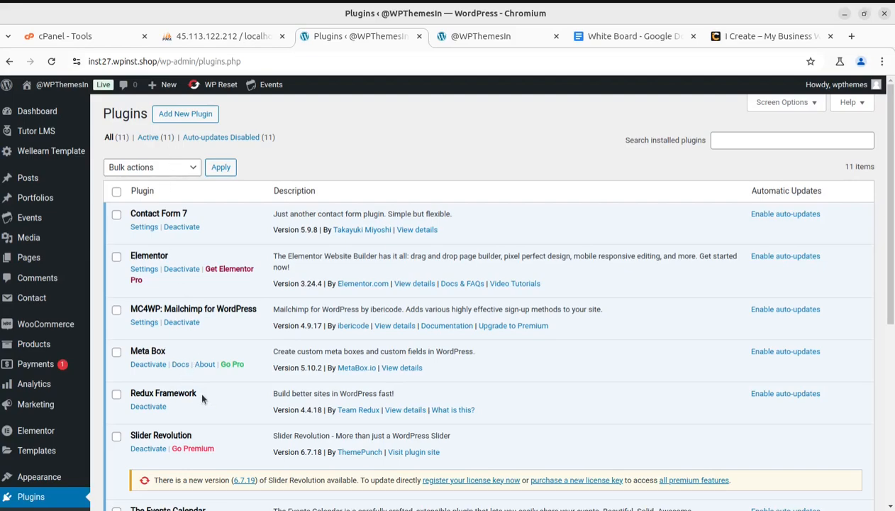
drag(202, 395, 126, 394)
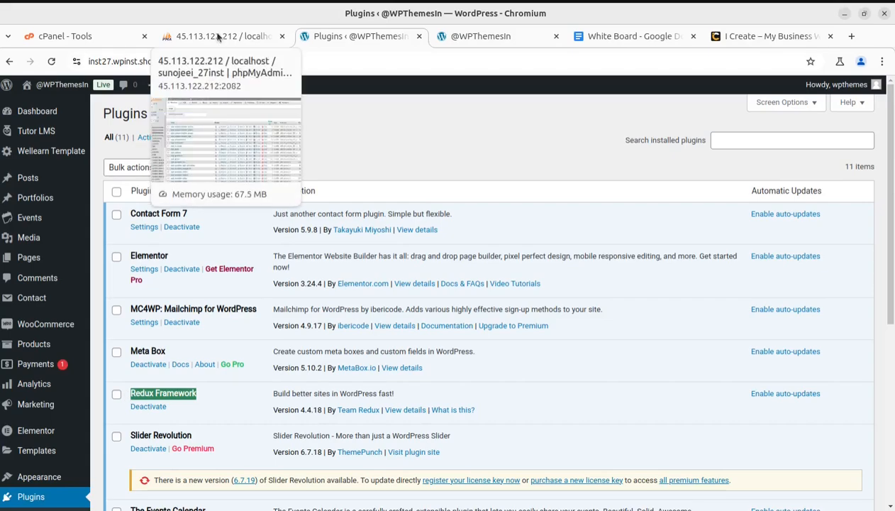
Revisit the phpMyAdmin table list and the site's front end, and return to the installed plugins list.
click(218, 37)
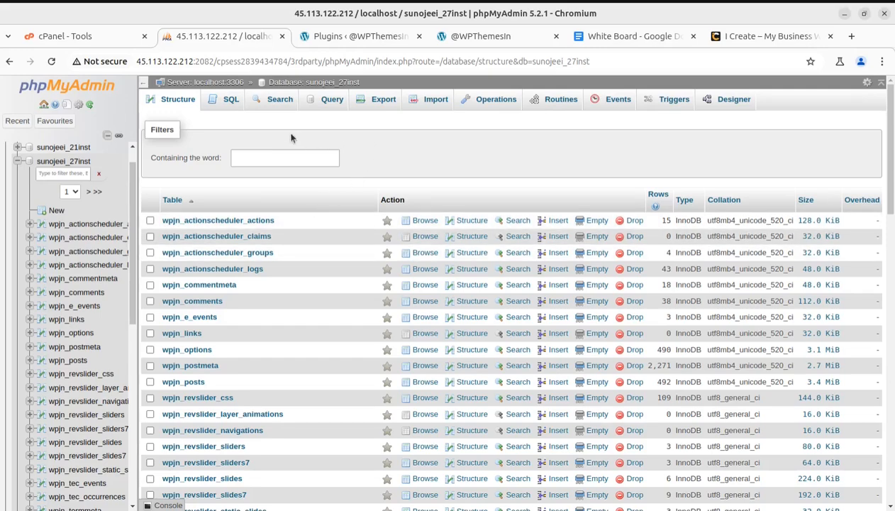
click(334, 38)
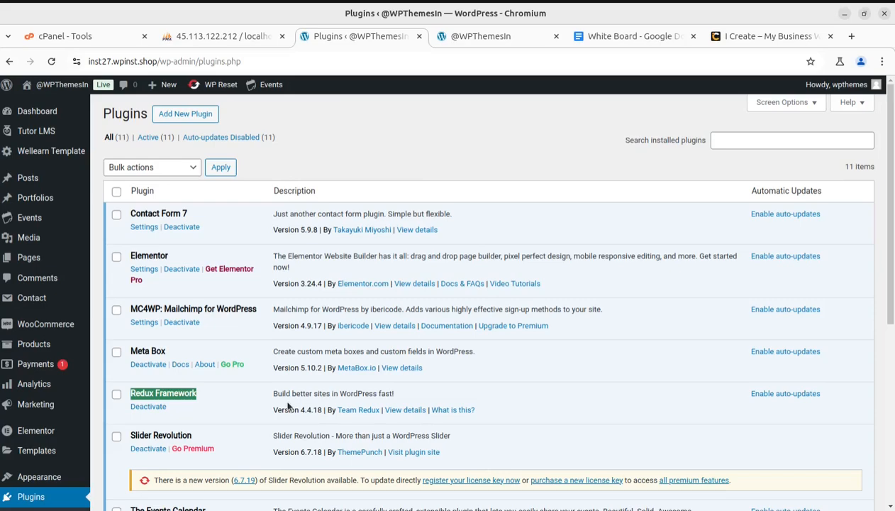
click(468, 41)
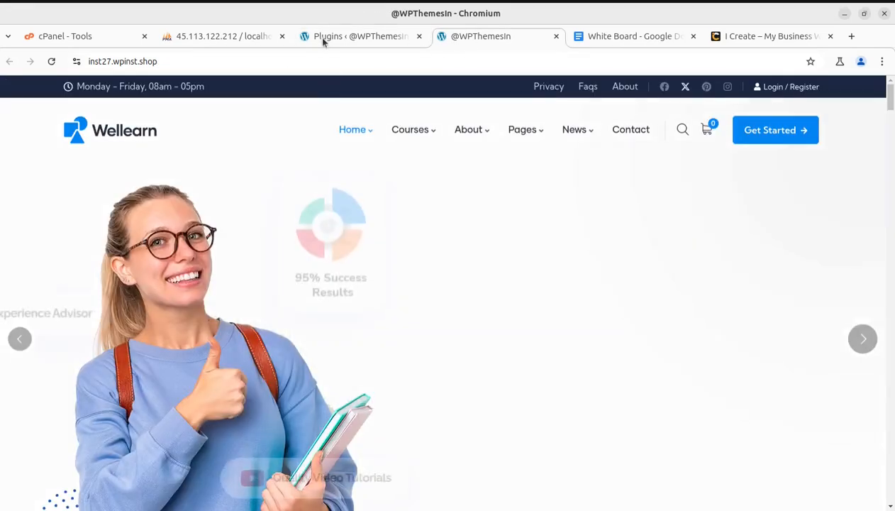
click(325, 39)
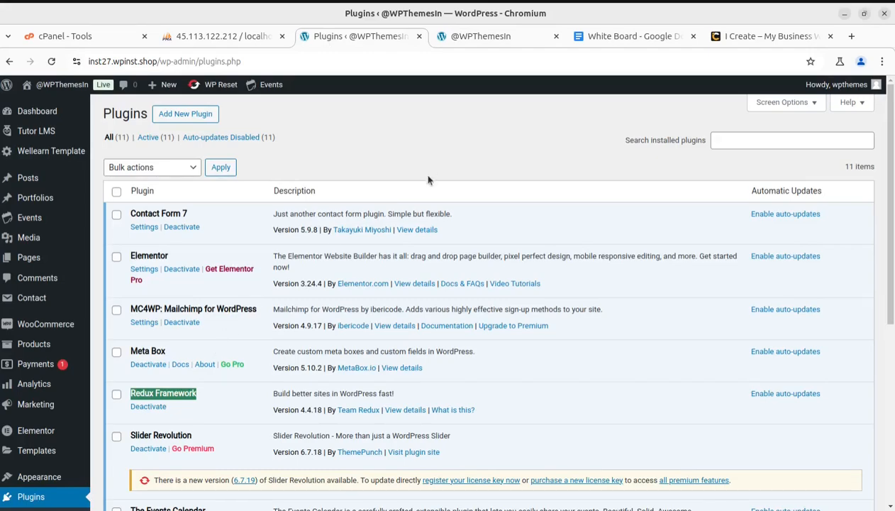
click(402, 154)
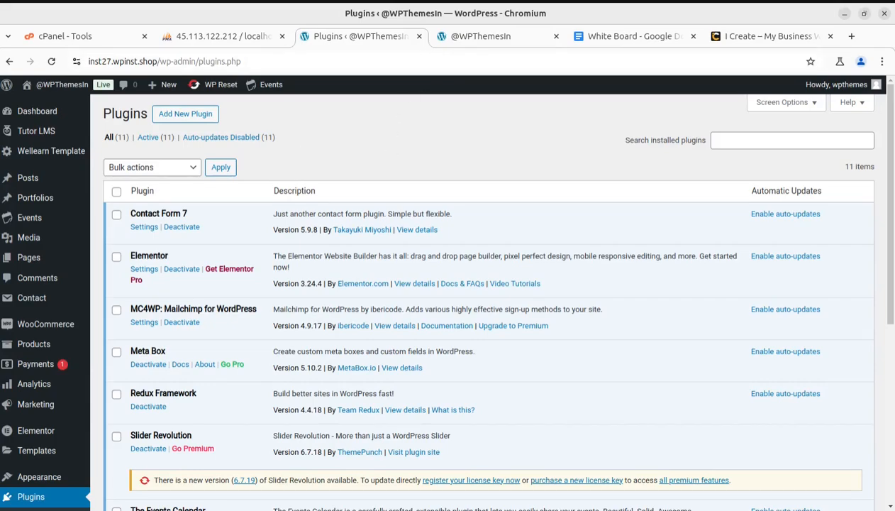
Switch to the text editor draft, review the original active_plugins array and the redux-framework/redux-framework.php path, and minimize it.
key(alt+Tab)
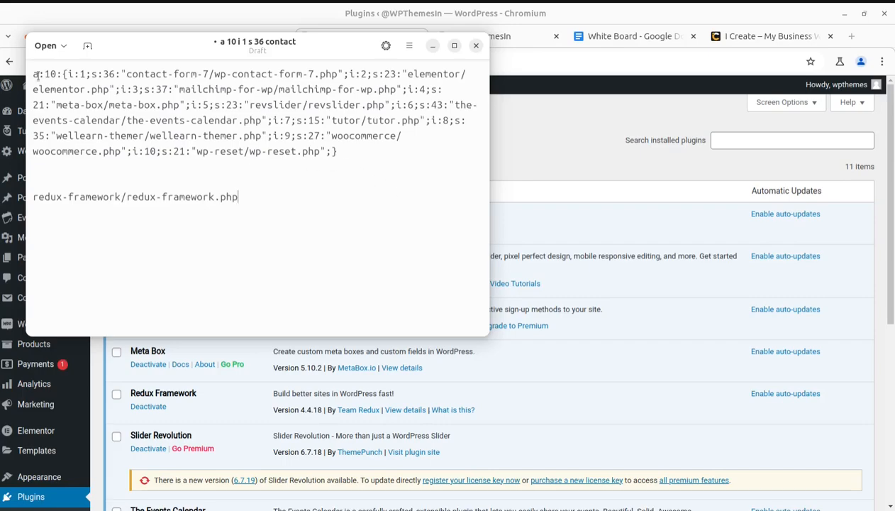
drag(39, 73, 265, 158)
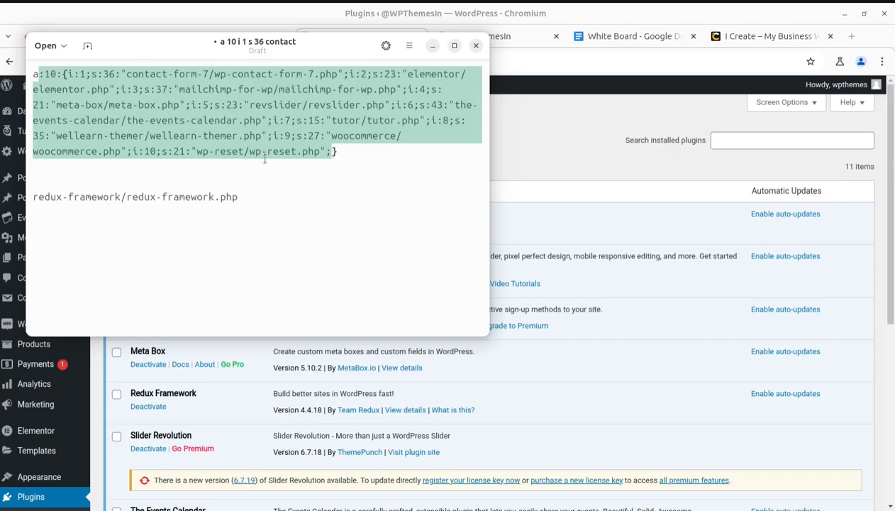
click(202, 155)
drag(131, 151, 309, 161)
mouse_move(239, 199)
mouse_down()
mouse_move(40, 202)
mouse_move(231, 200)
mouse_up()
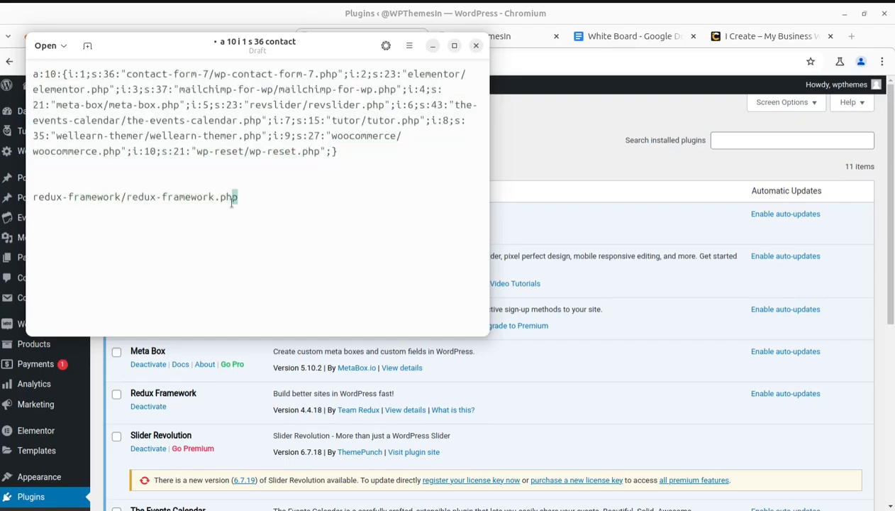
click(432, 45)
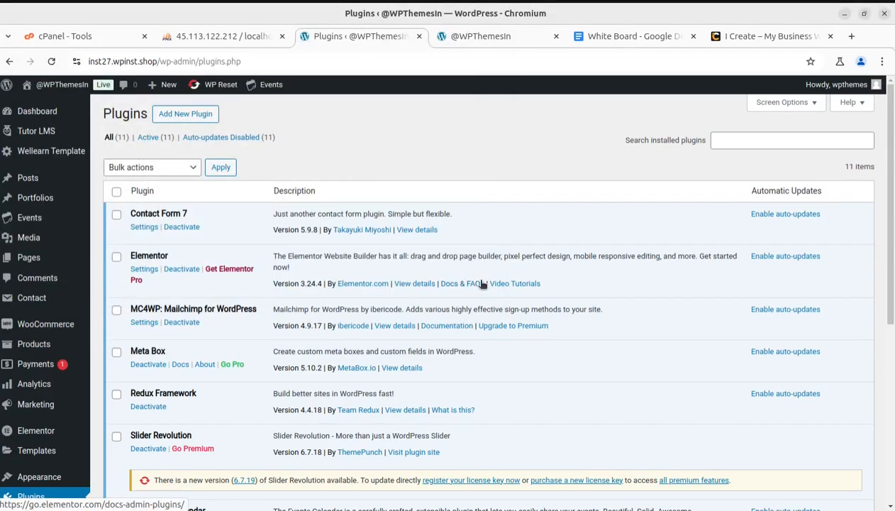
Close phpMyAdmin and look over the Wellearn home page on inst27.wpinst.shop.
click(210, 37)
click(281, 36)
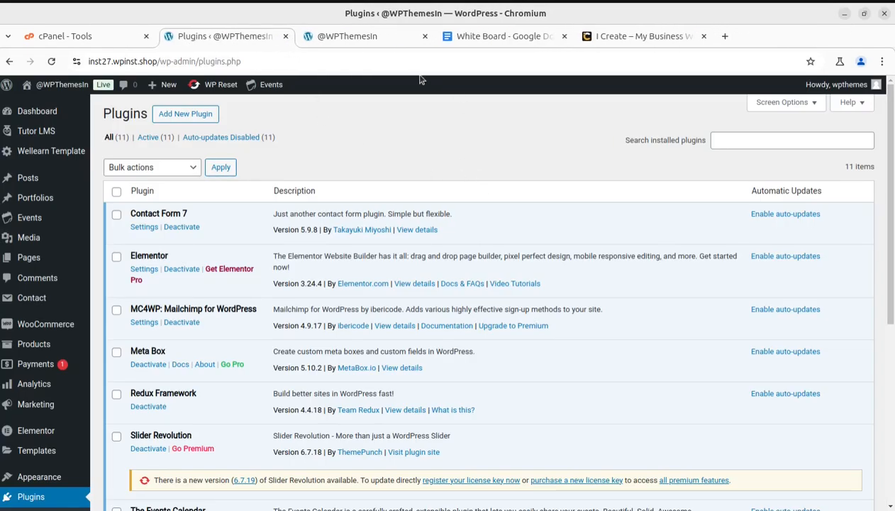
click(344, 40)
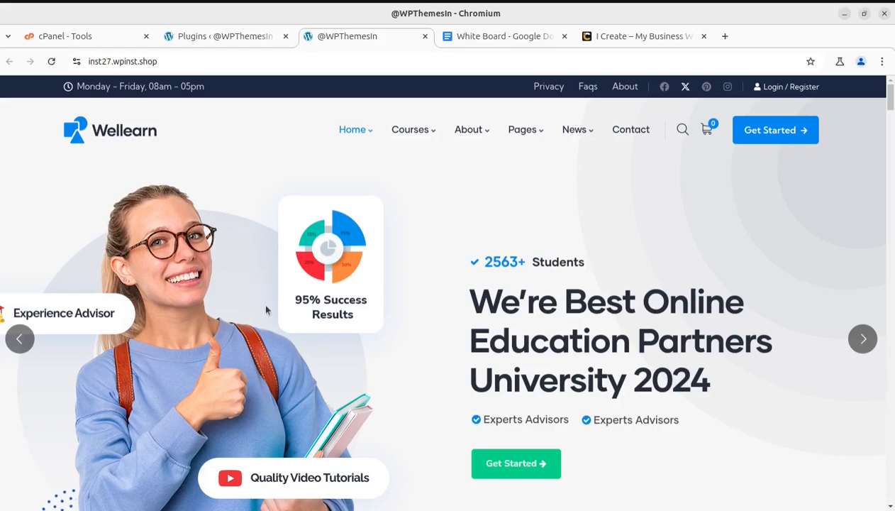
scroll(273, 312, down, 3)
scroll(276, 316, up, 3)
Show the White Board document in Google Docs and review the question about activating plugins from the database.
click(468, 38)
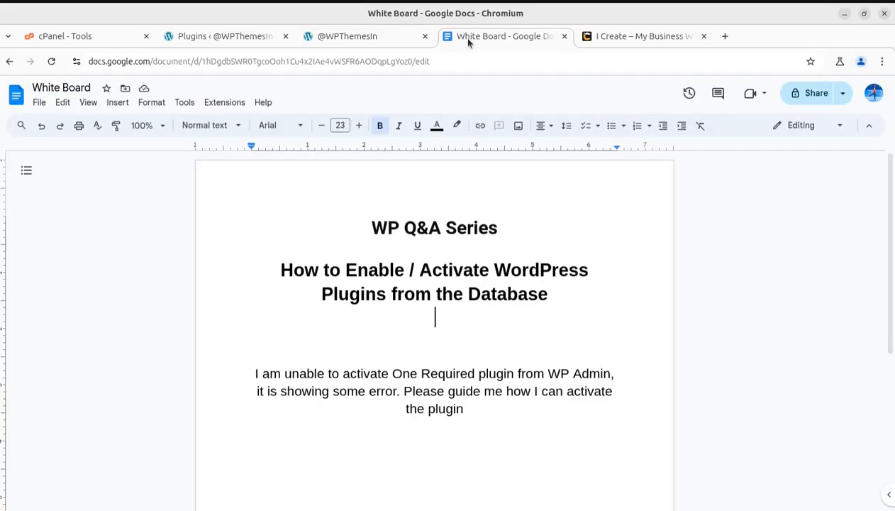
click(386, 325)
click(350, 334)
Look through the i-Create home page, open and close its chat widget, and return to the Wellearn home page.
click(616, 37)
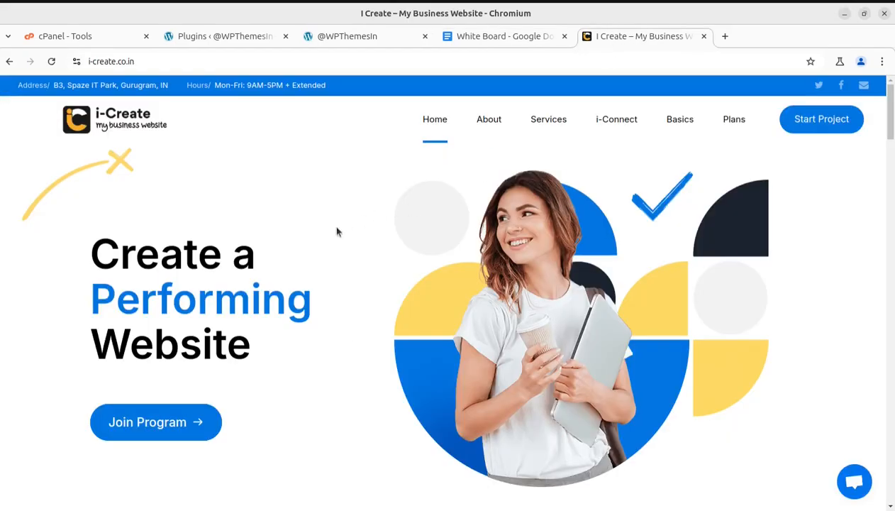
click(850, 484)
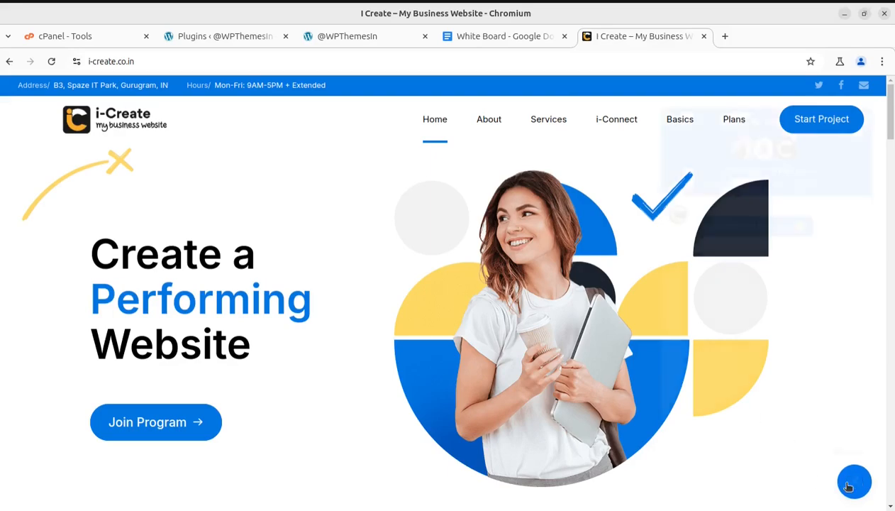
click(853, 483)
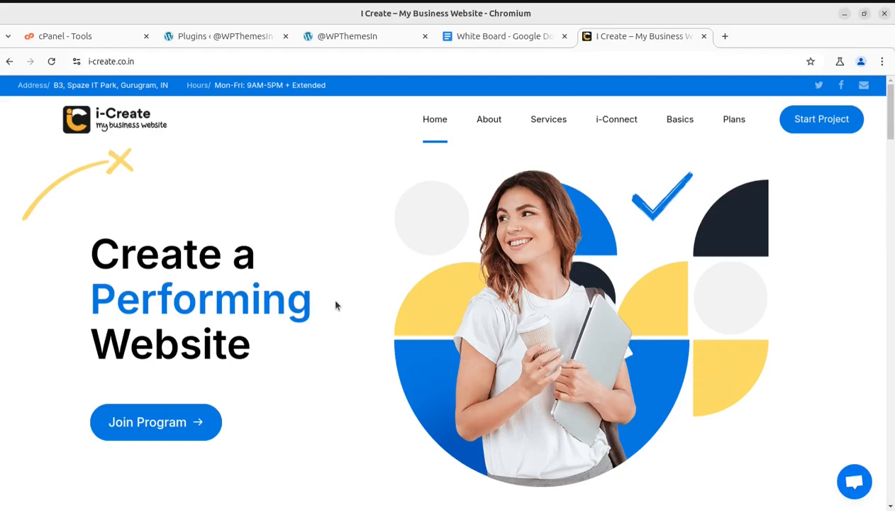
scroll(336, 303, down, 10)
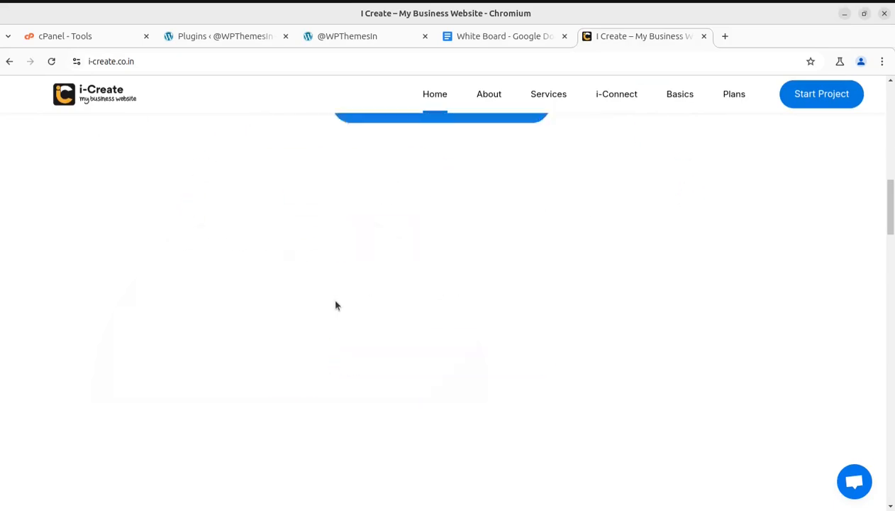
click(855, 482)
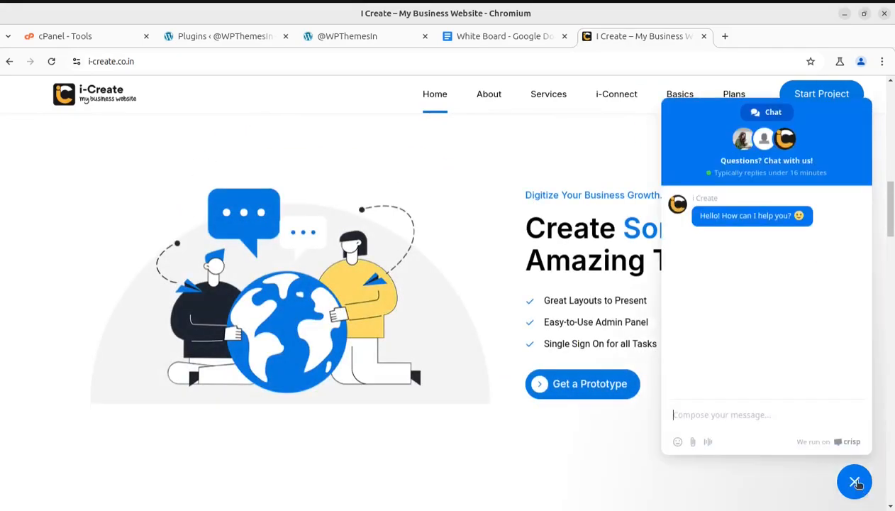
click(856, 482)
scroll(631, 278, up, 4)
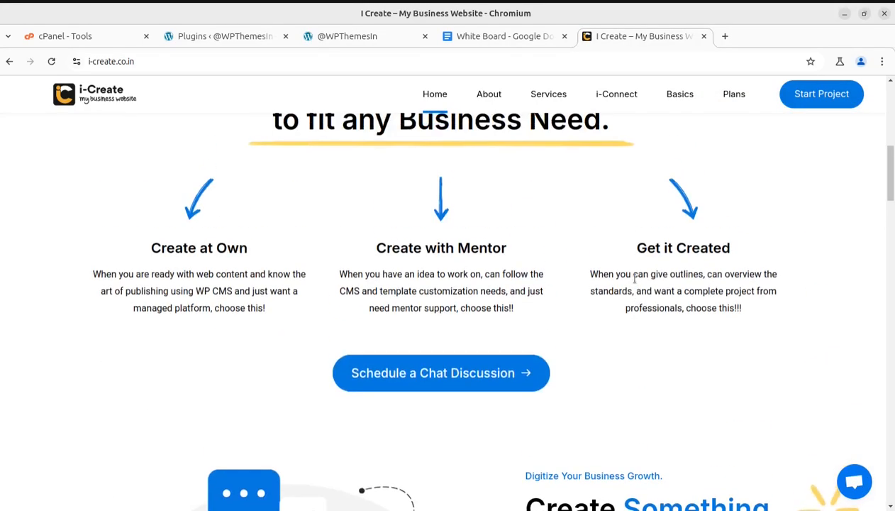
scroll(635, 278, up, 6)
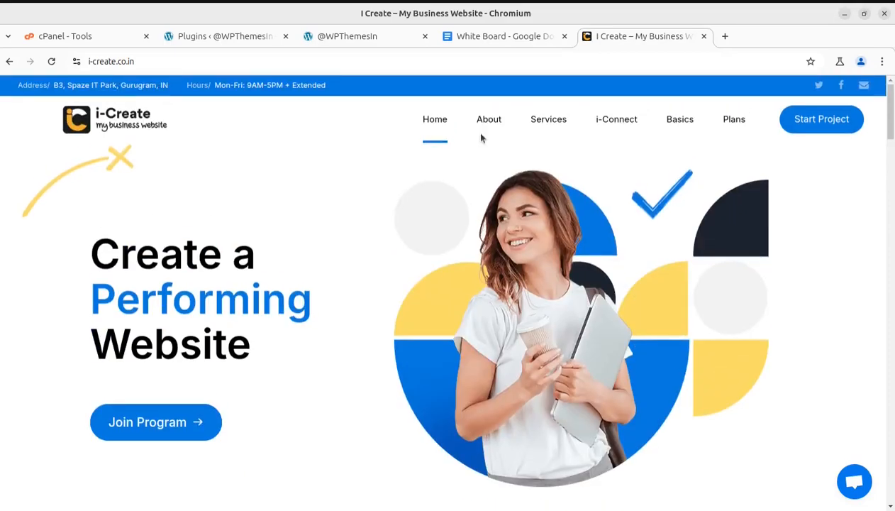
click(355, 36)
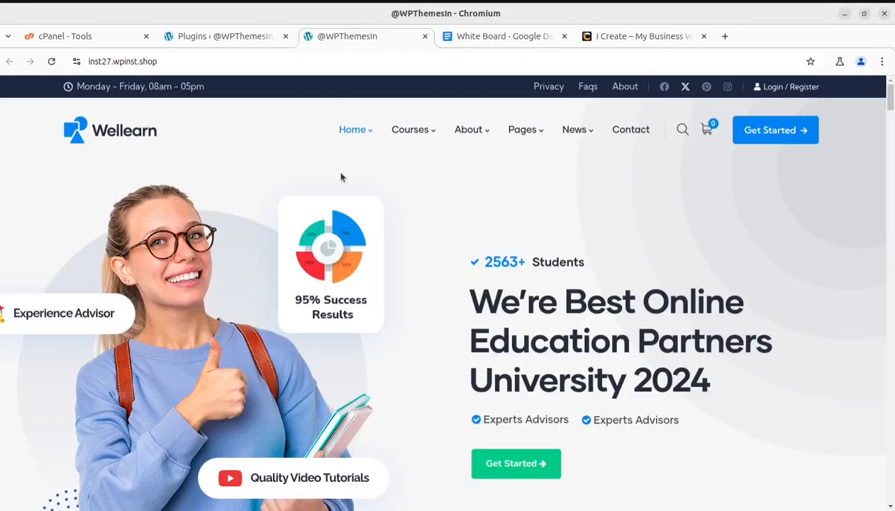